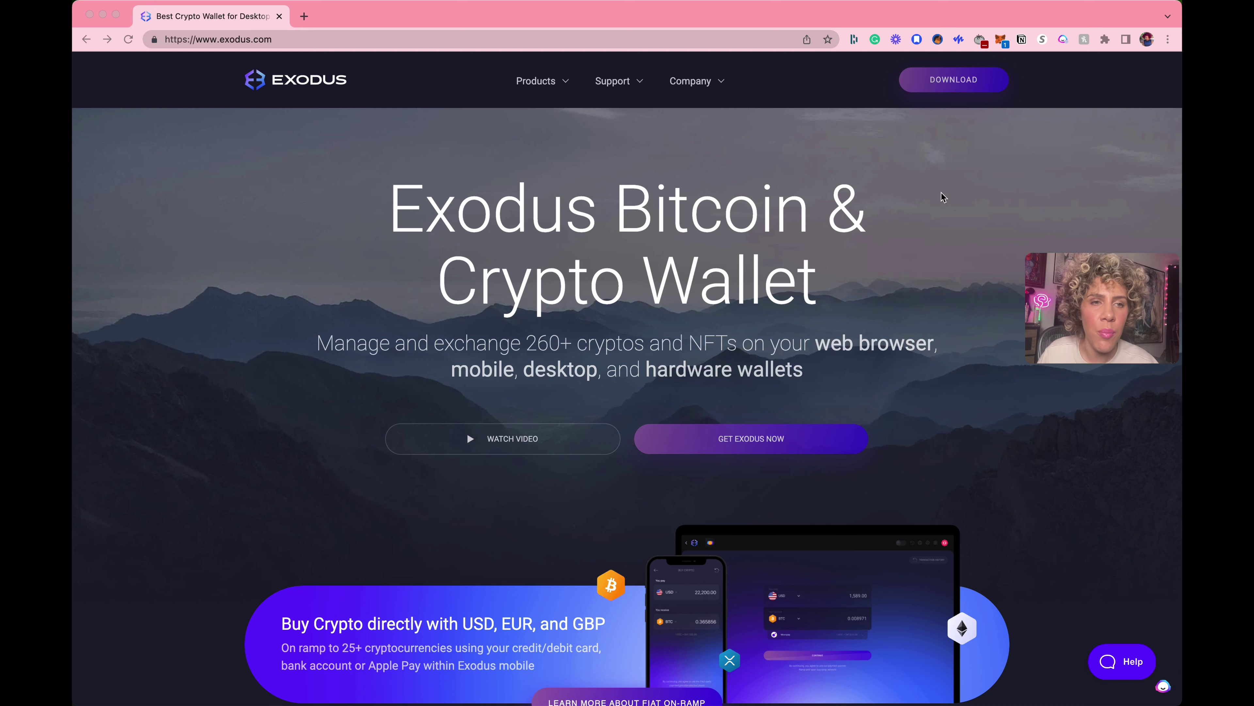
# Install the Exodus Web3 Wallet extension in Chrome, starting from the Exodus download page
pyautogui.scroll(-15, 602, 424)
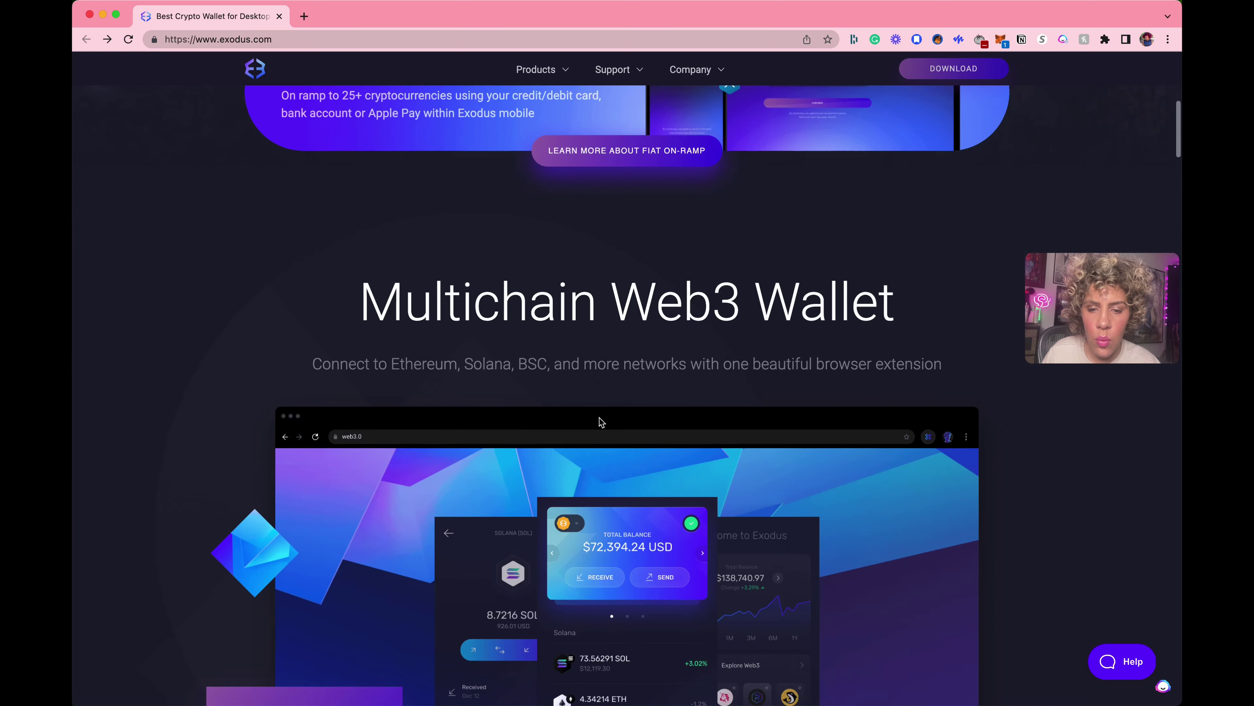
pyautogui.scroll(15, 602, 423)
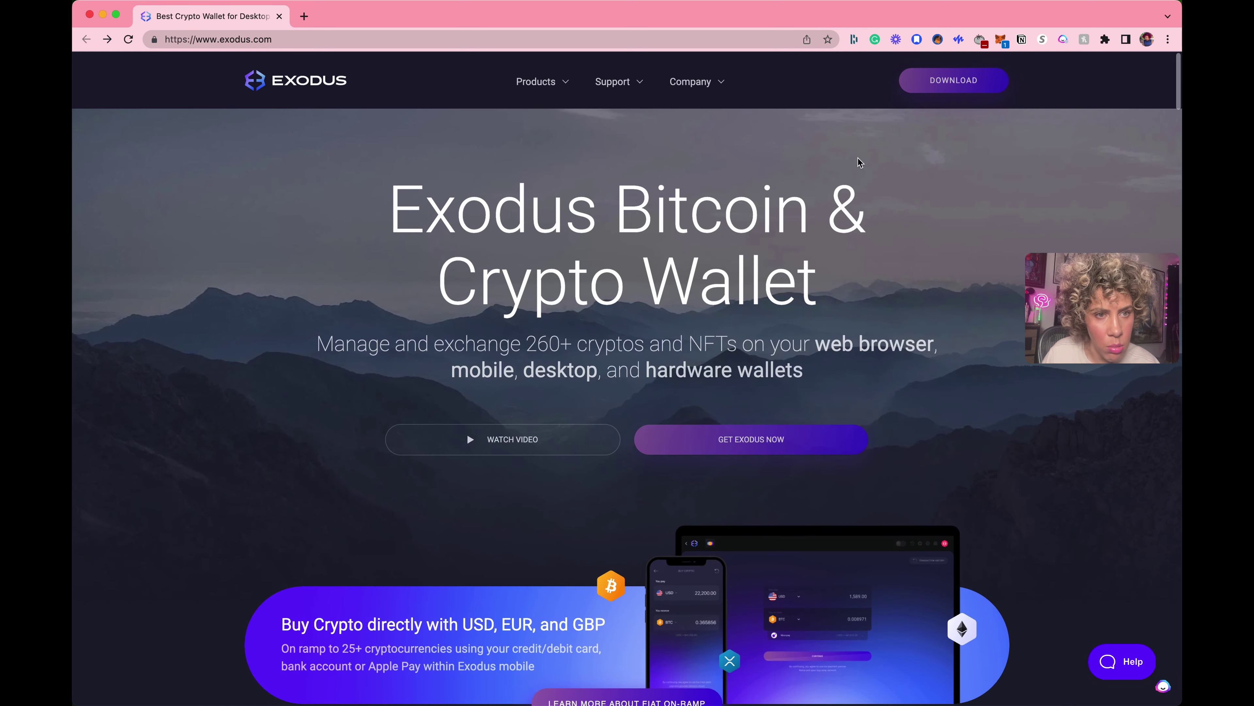
pyautogui.click(938, 96)
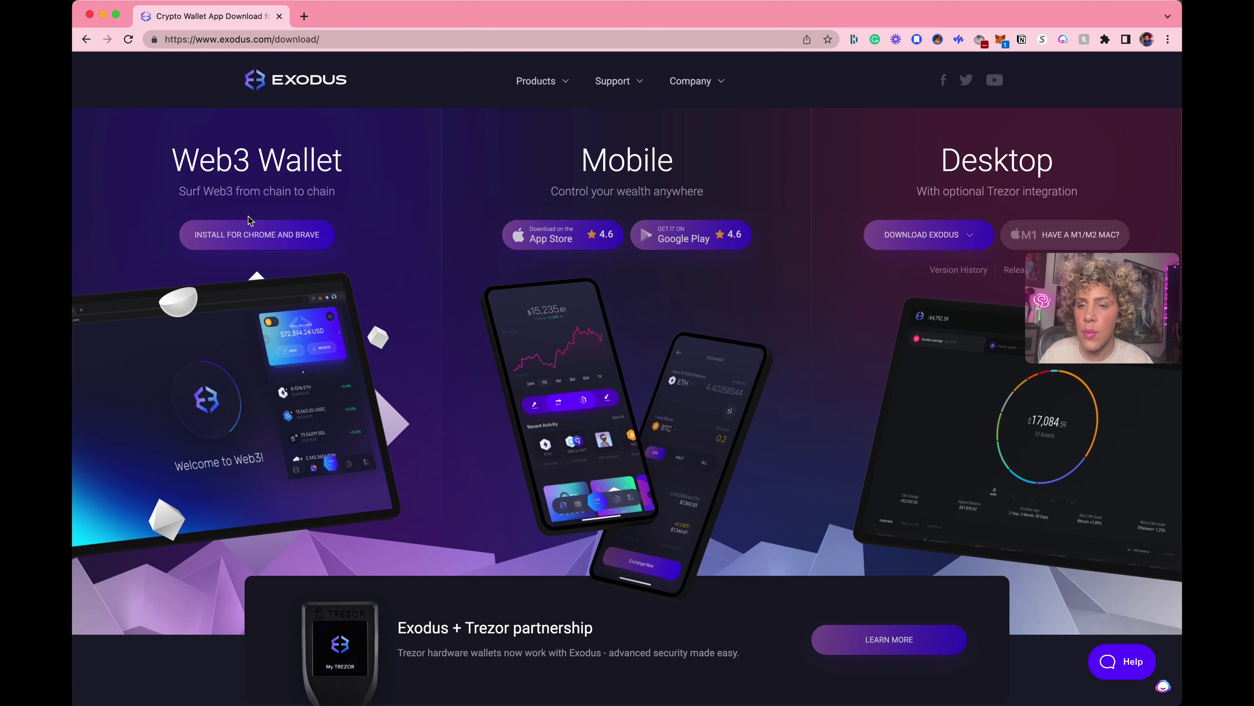
pyautogui.click(258, 234)
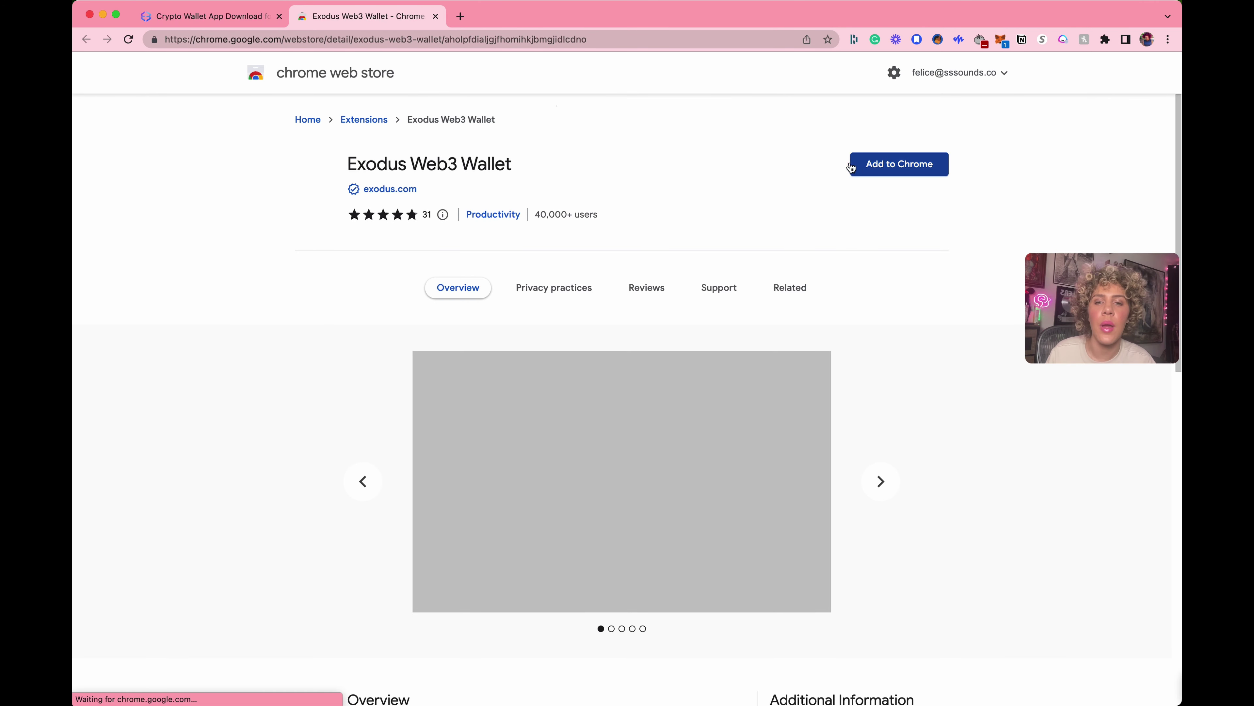
pyautogui.click(907, 168)
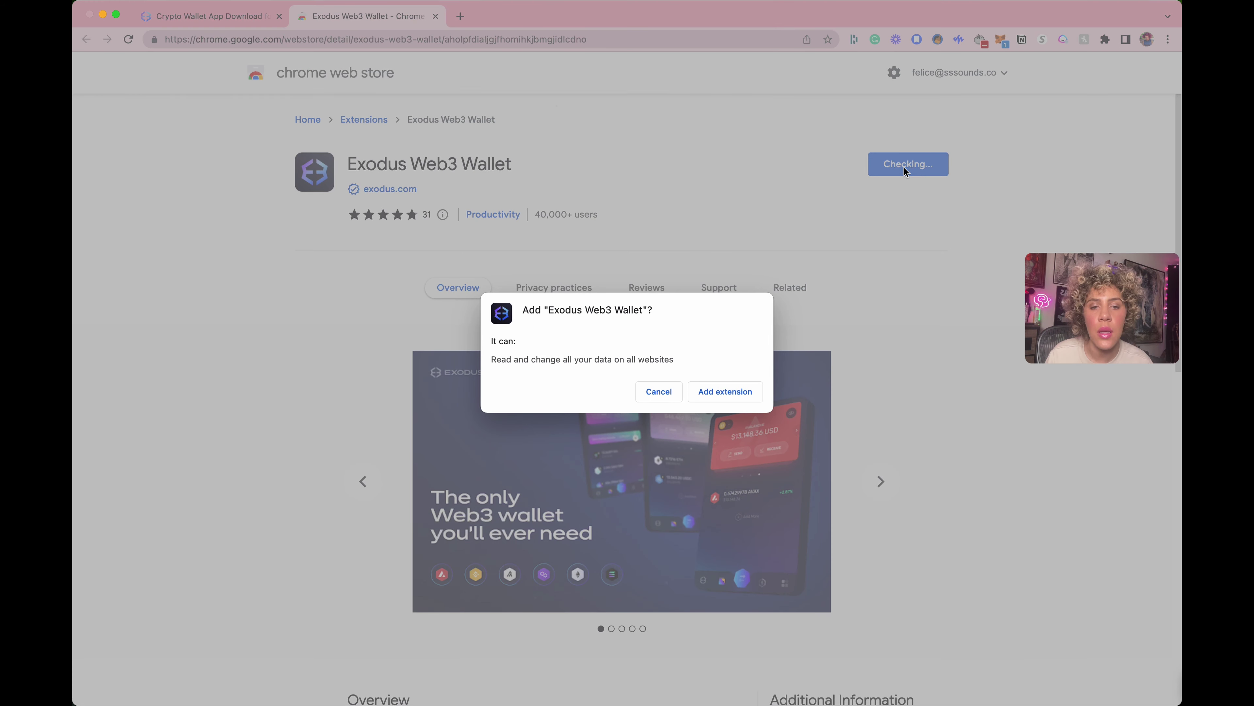
pyautogui.click(747, 396)
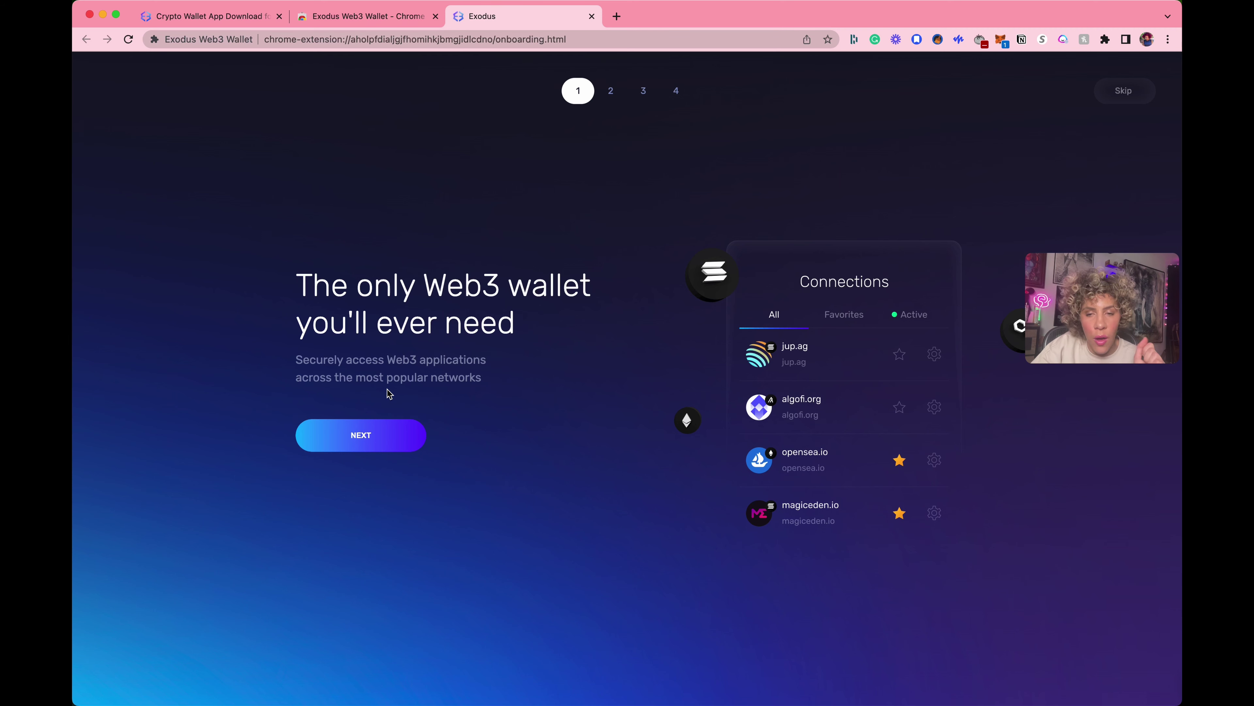
# Go through the four Exodus introduction pages and choose to create a new wallet
pyautogui.click(388, 433)
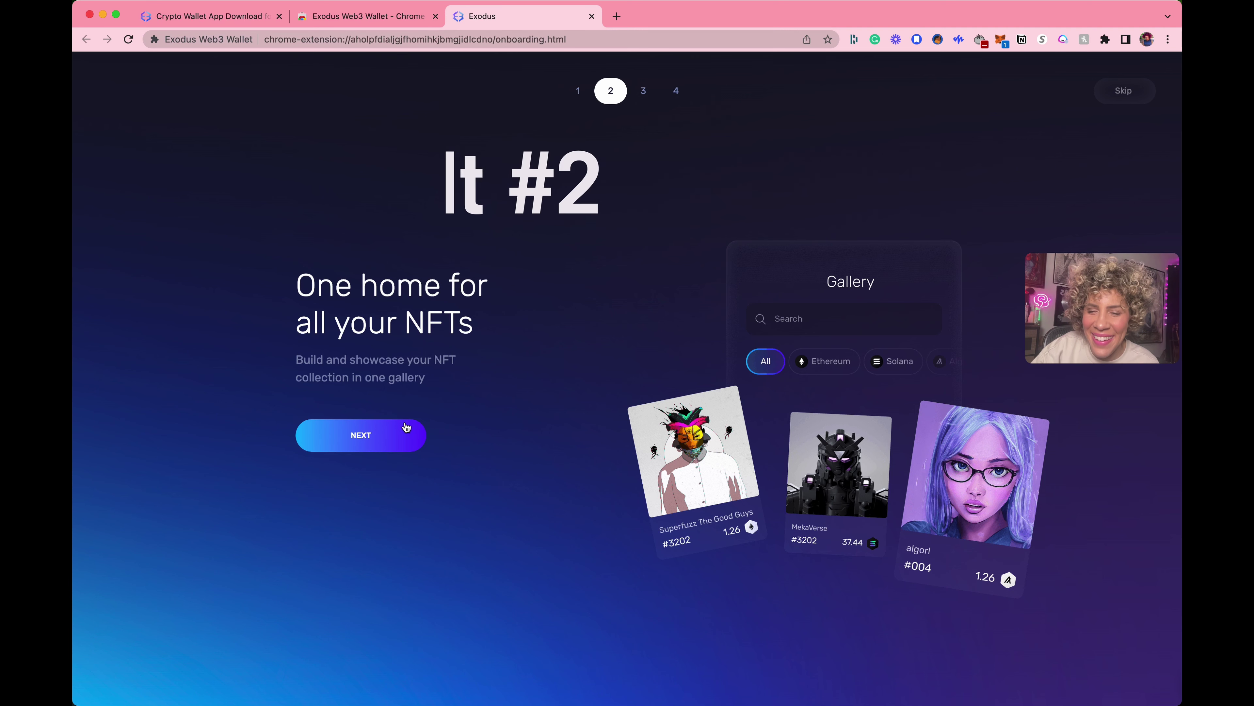
pyautogui.click(390, 447)
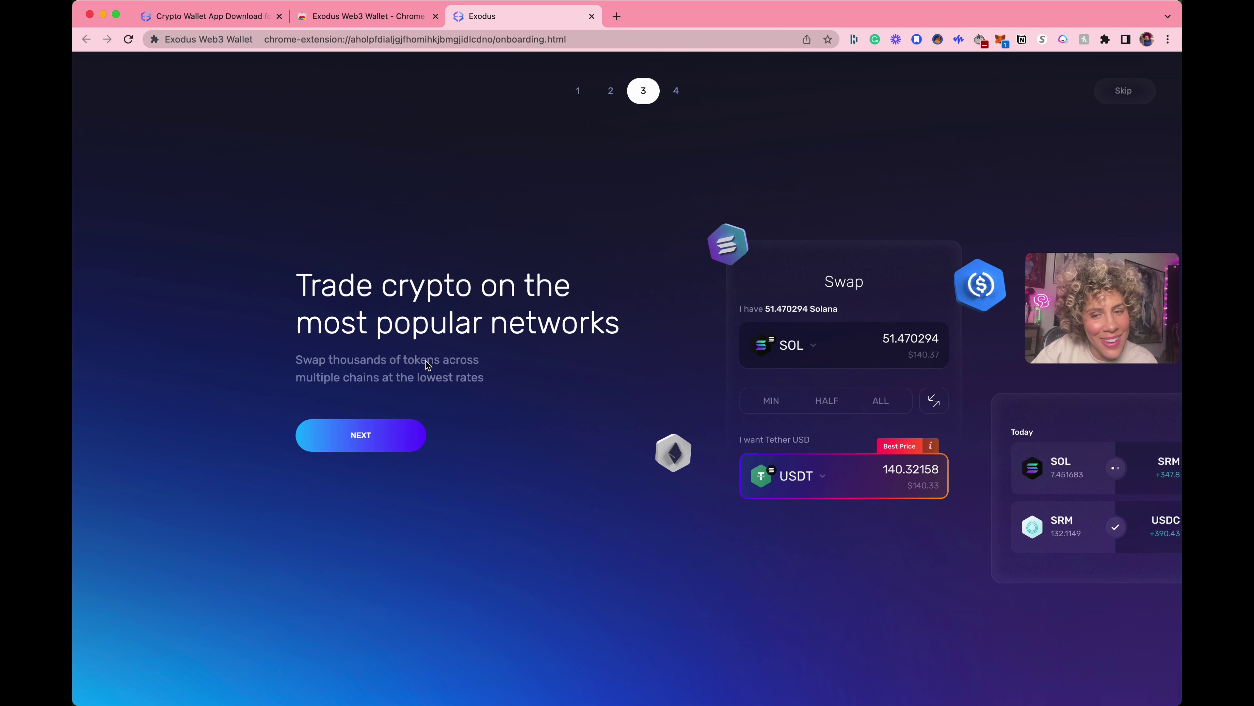
pyautogui.click(391, 446)
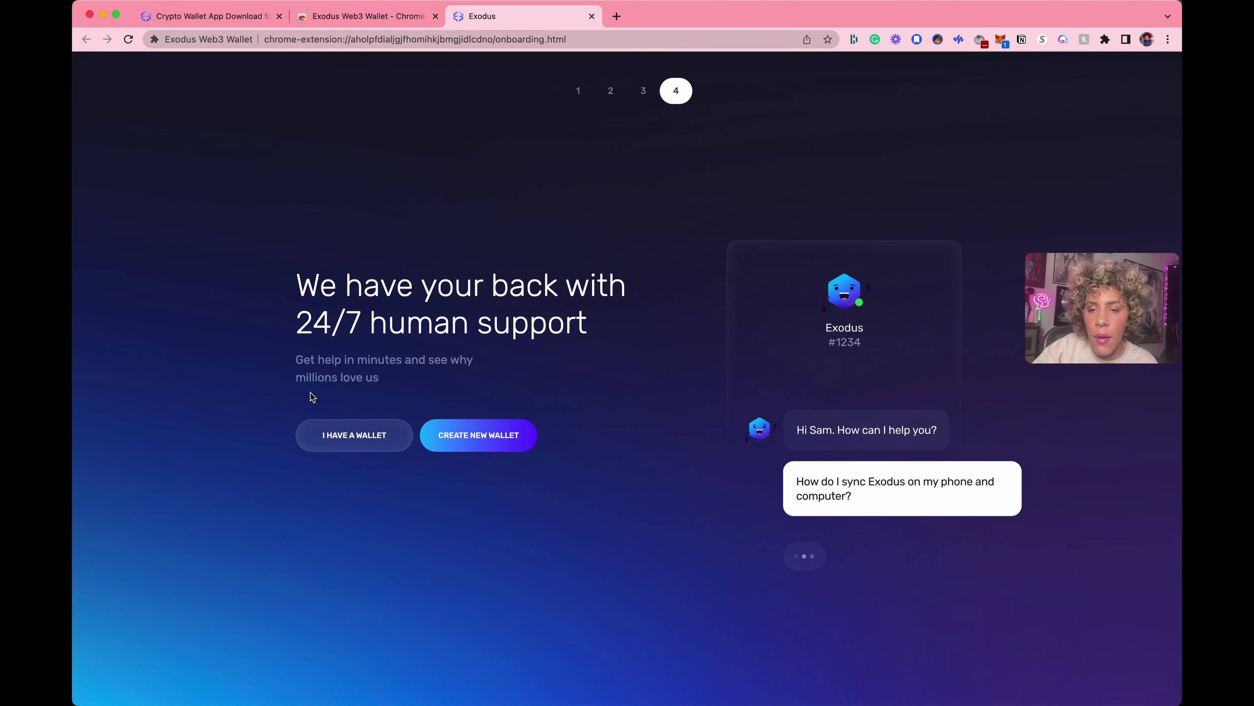
pyautogui.click(489, 437)
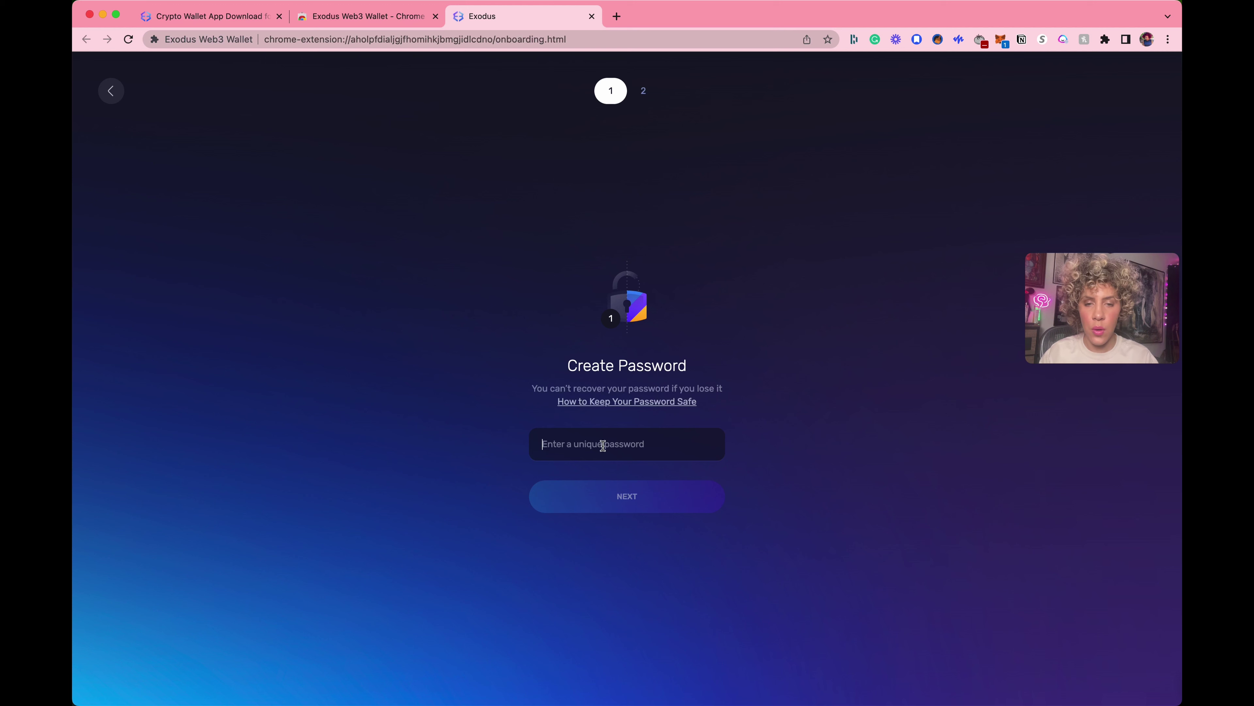
# Set and confirm the new wallet's password, and continue past the welcome page to finish the wallet setup
pyautogui.press('super+v')
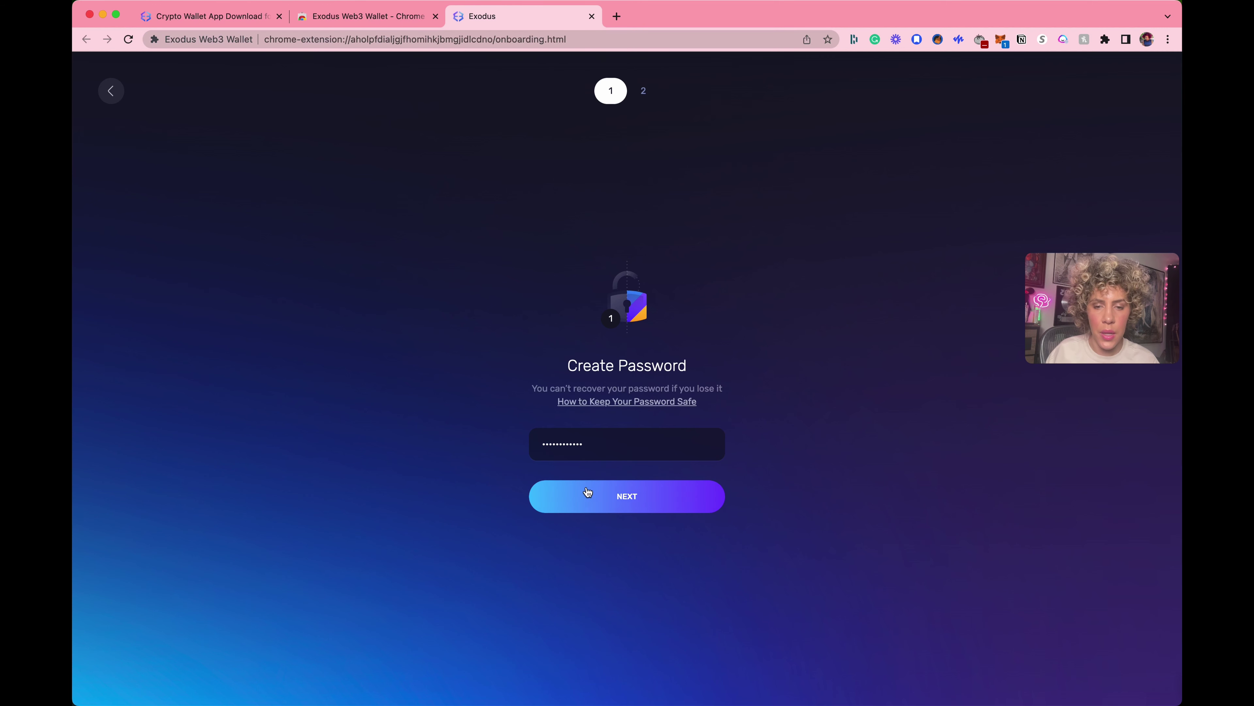
pyautogui.click(590, 496)
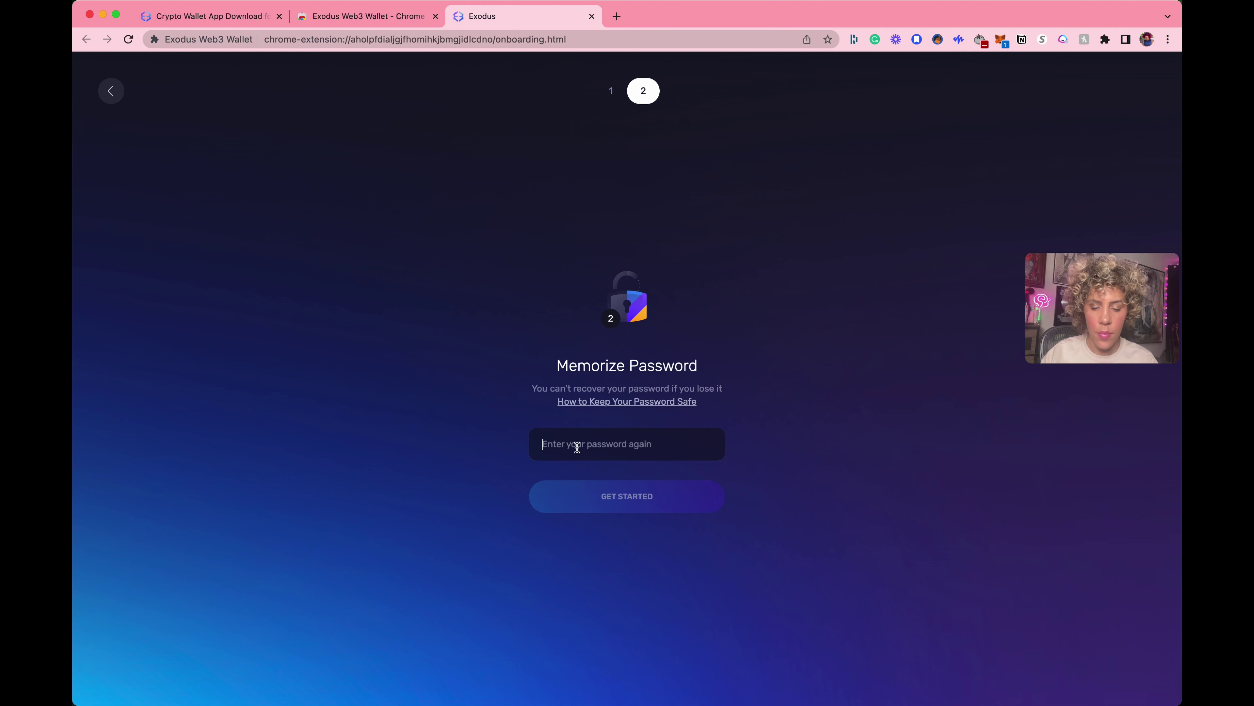
pyautogui.press('super+v')
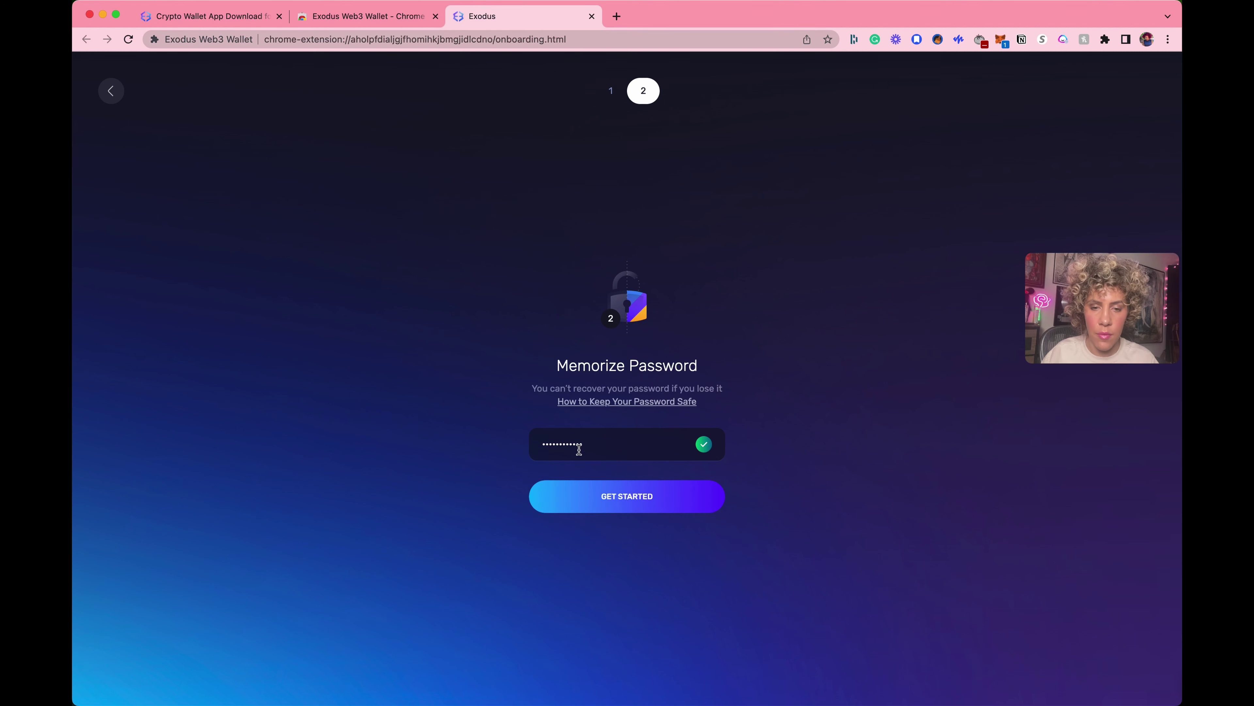
pyautogui.click(635, 511)
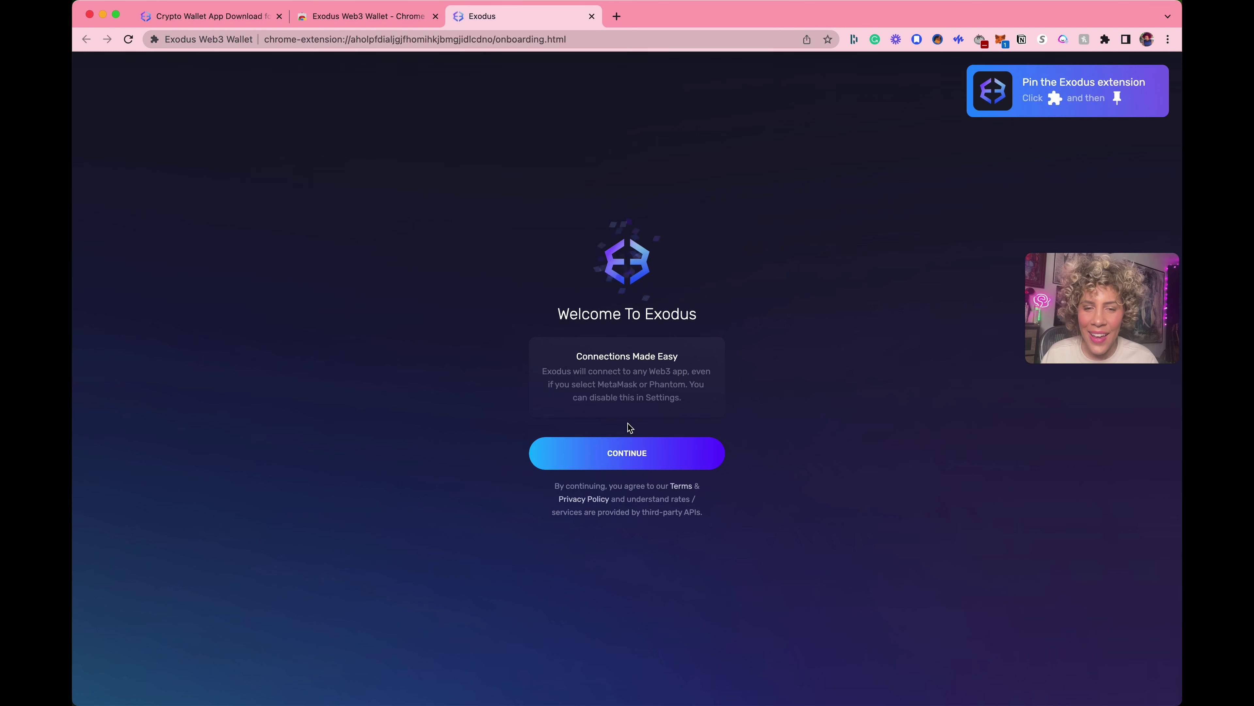
pyautogui.click(636, 470)
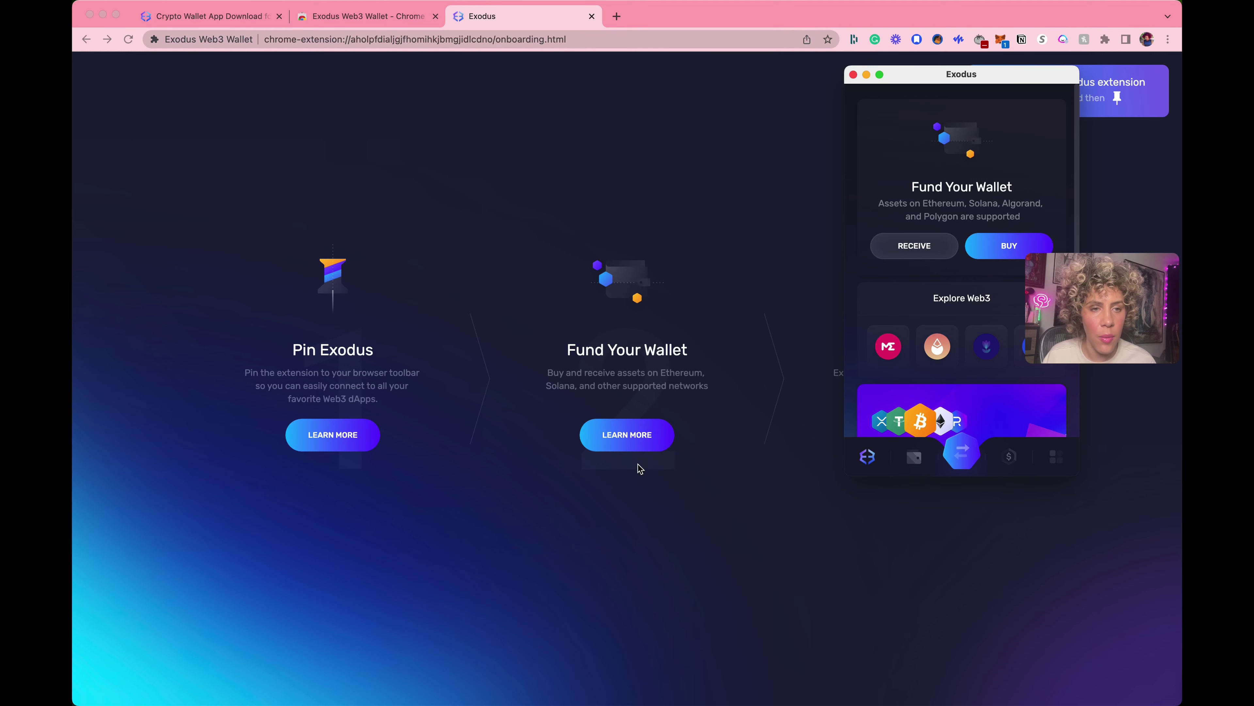
# Move the Exodus wallet window clear of the pin notice and pin the Exodus Web3 Wallet extension to the browser toolbar
pyautogui.moveTo(1048, 81); pyautogui.dragTo(1177, 99)
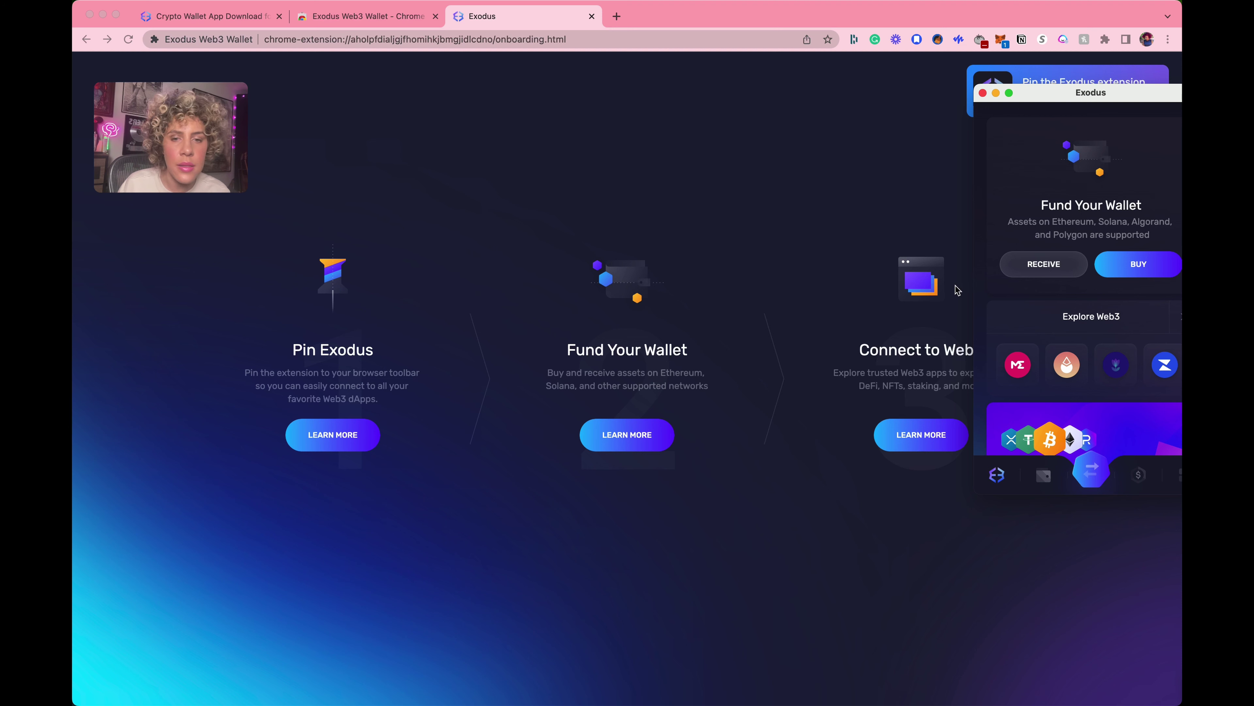
pyautogui.moveTo(1049, 106); pyautogui.dragTo(1017, 275)
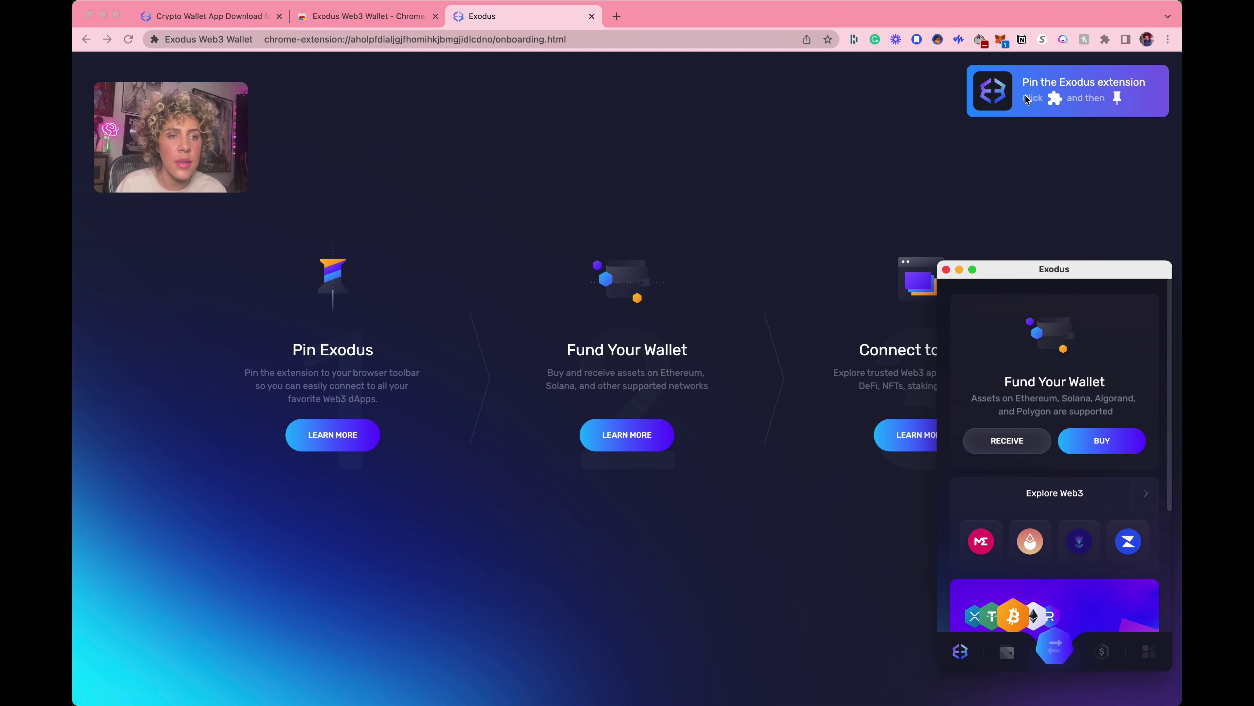
pyautogui.moveTo(1053, 271); pyautogui.dragTo(1045, 237)
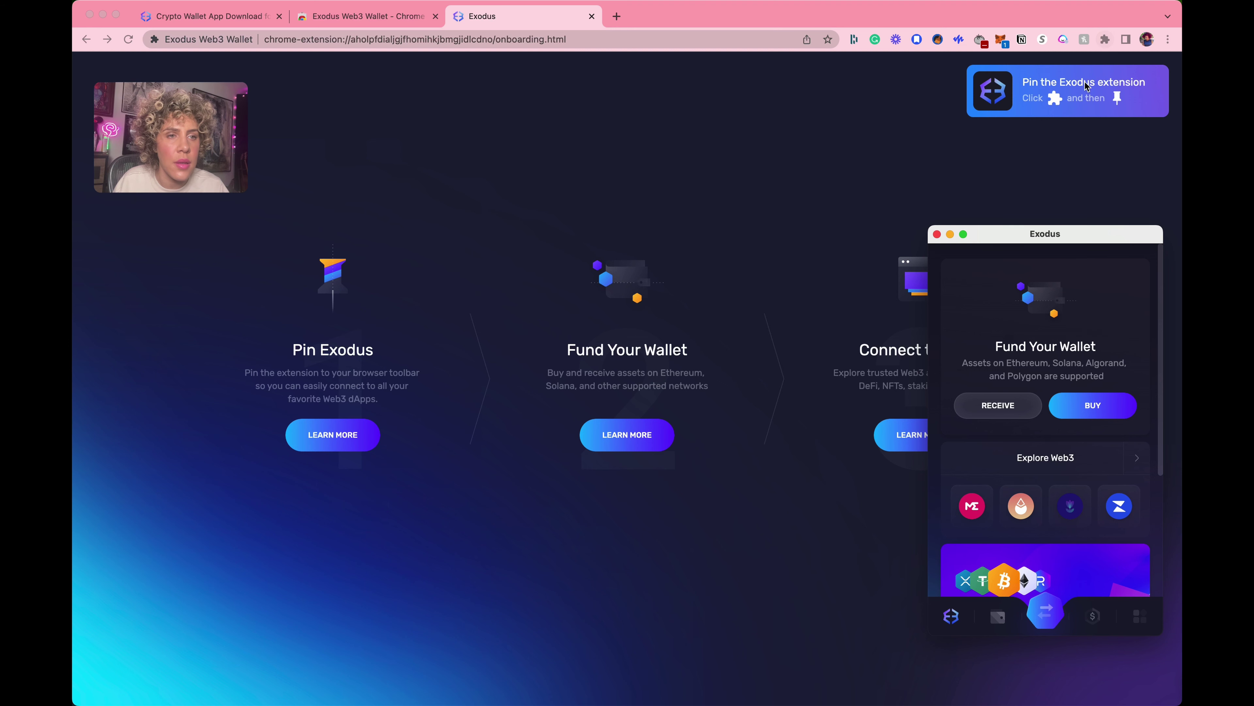
pyautogui.click(1105, 41)
pyautogui.click(1105, 41)
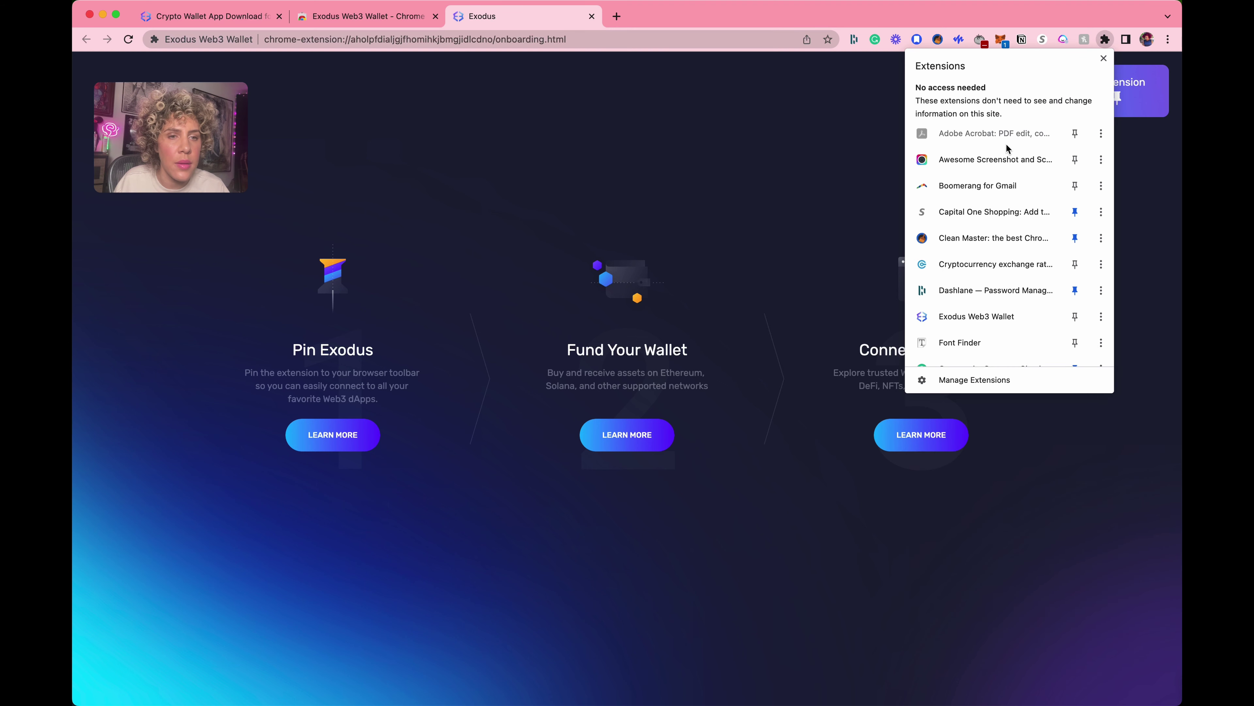
pyautogui.scroll(-3, 985, 266)
pyautogui.scroll(-2, 985, 275)
pyautogui.click(1076, 191)
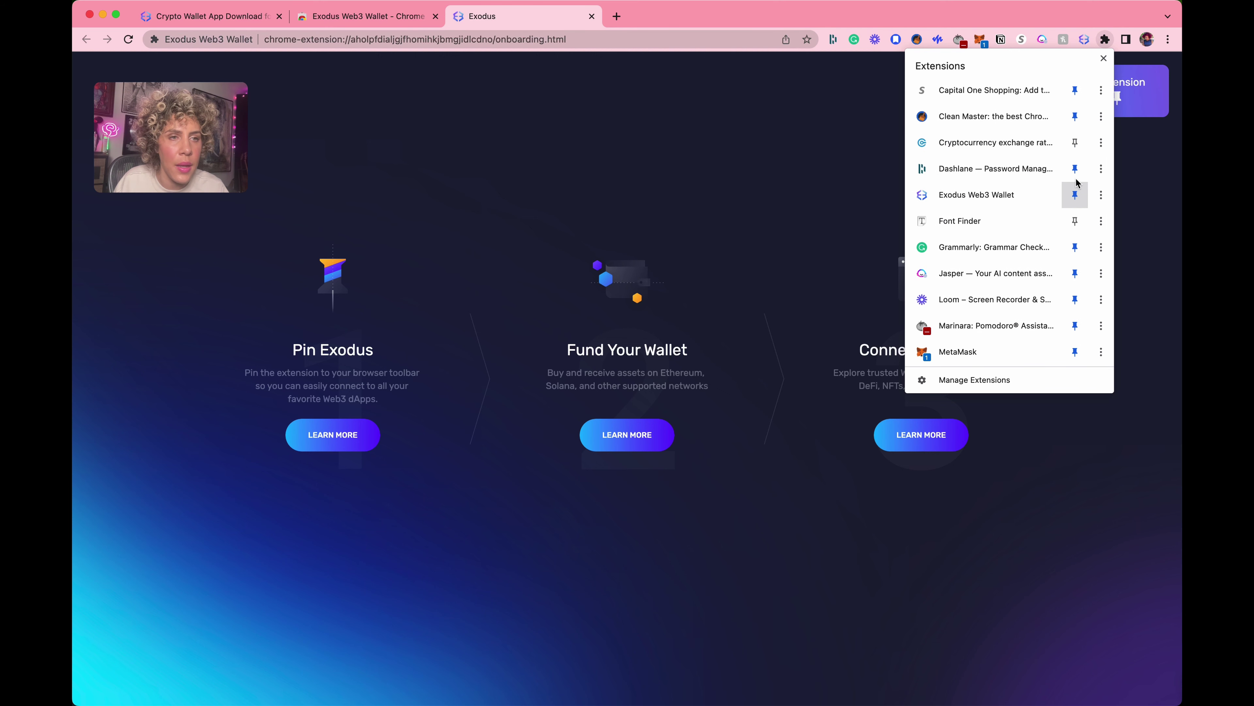
# Examine the Exodus wallet's home page for its options to fund the wallet, explore Web3, view NFTs and earn staking rewards
pyautogui.click(1084, 39)
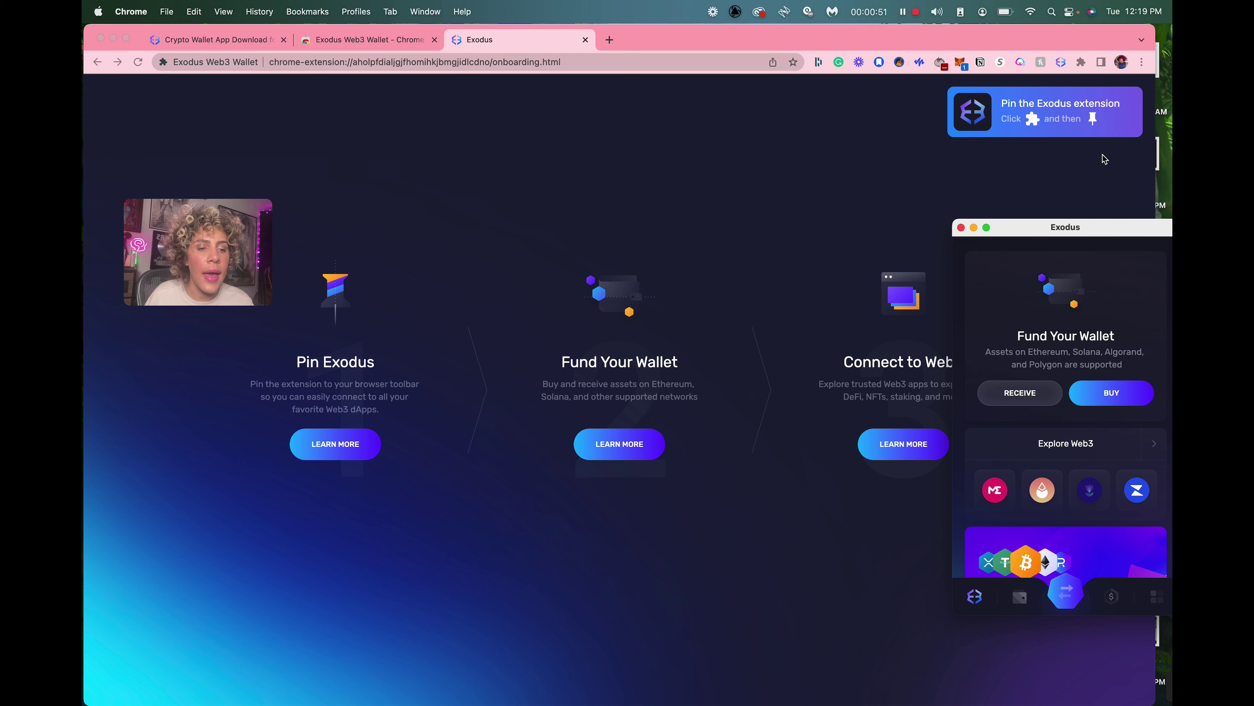
pyautogui.moveTo(1083, 228); pyautogui.dragTo(1040, 166)
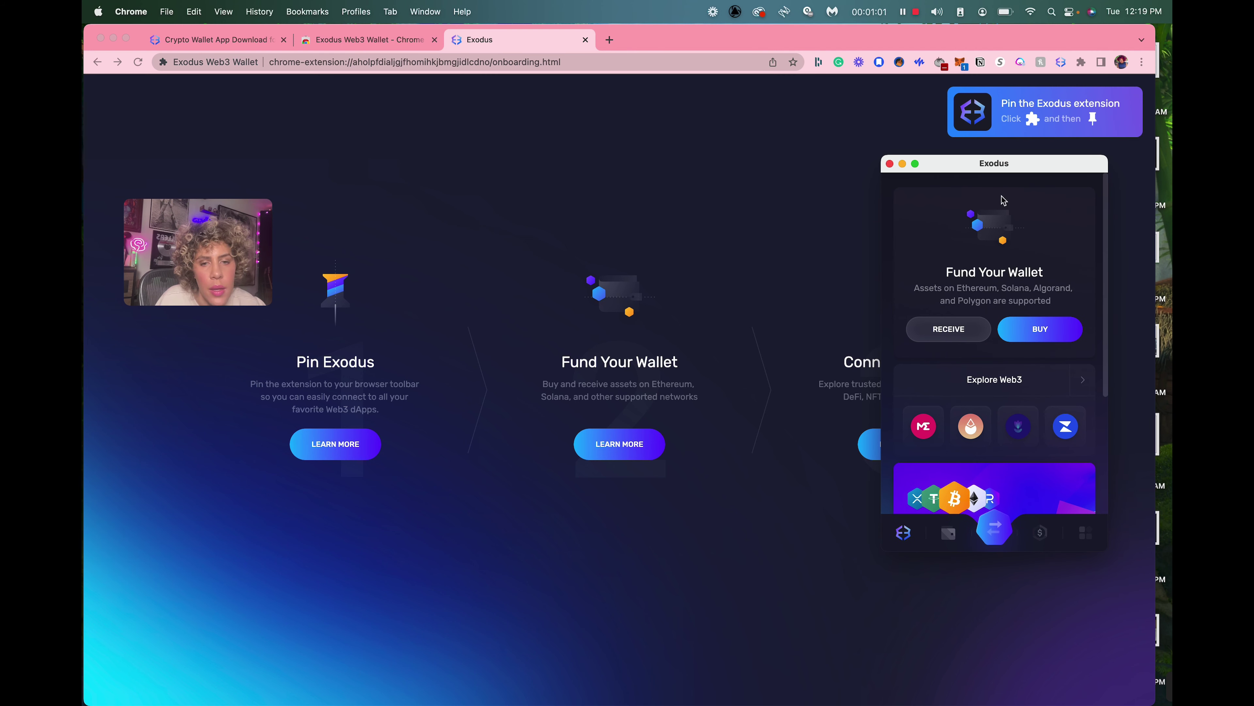
pyautogui.moveTo(1007, 172); pyautogui.dragTo(1114, 174)
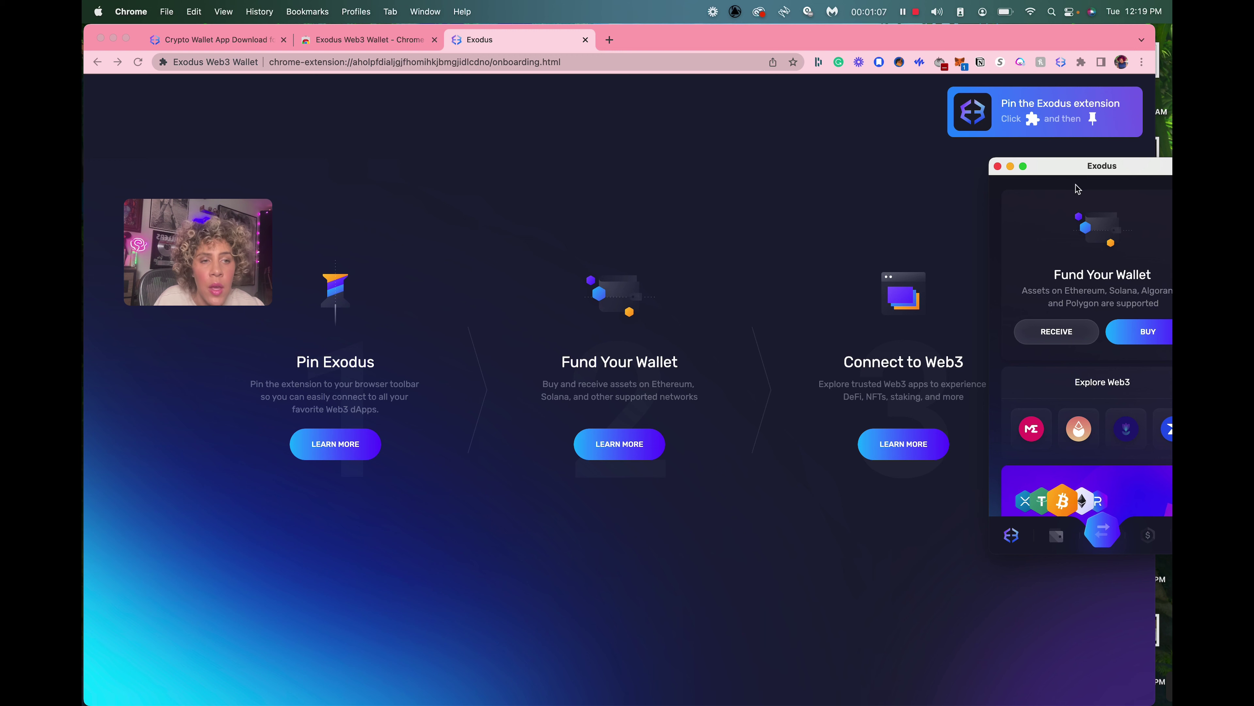
pyautogui.moveTo(1123, 174); pyautogui.dragTo(884, 81)
pyautogui.scroll(-2, 912, 335)
pyautogui.scroll(-5, 912, 335)
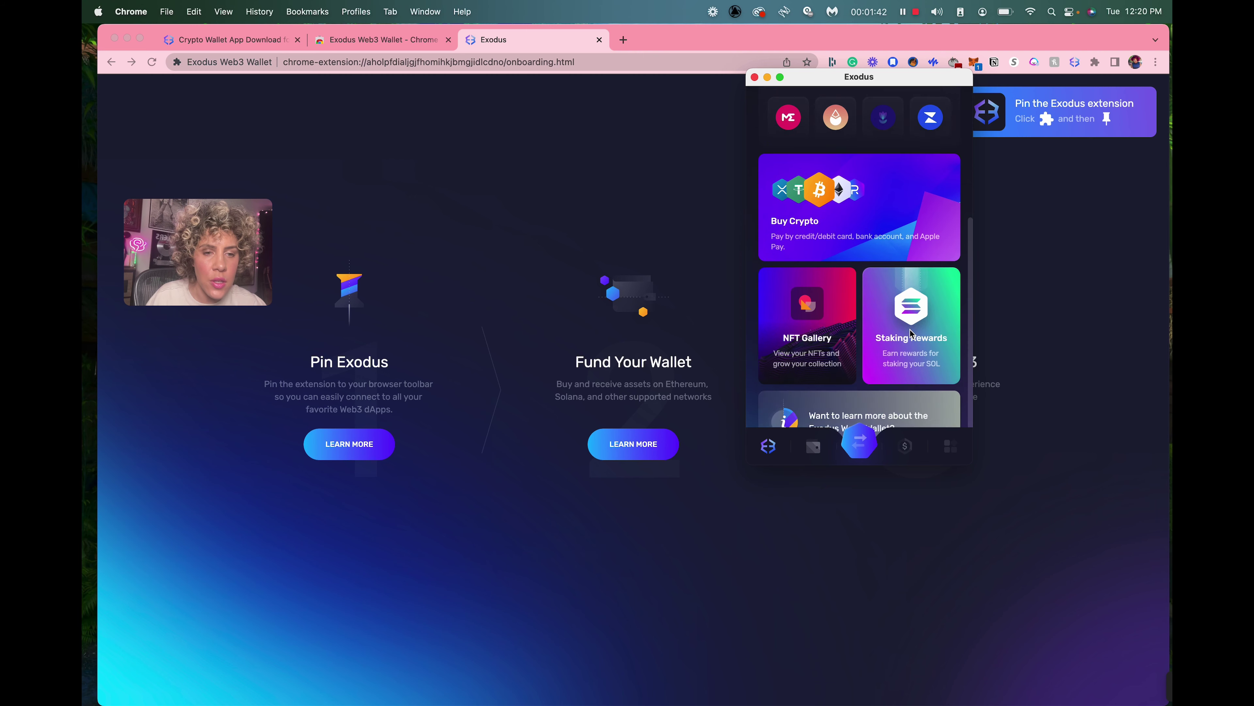
pyautogui.scroll(5, 912, 334)
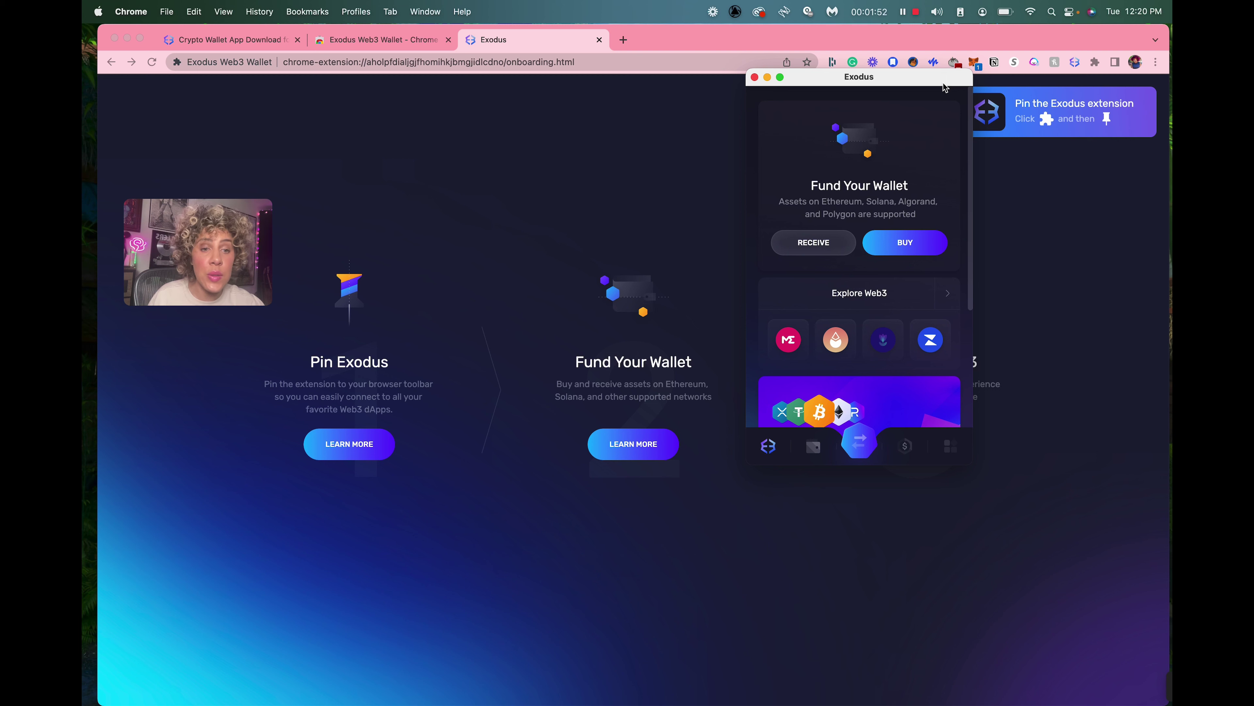
pyautogui.scroll(-5, 908, 227)
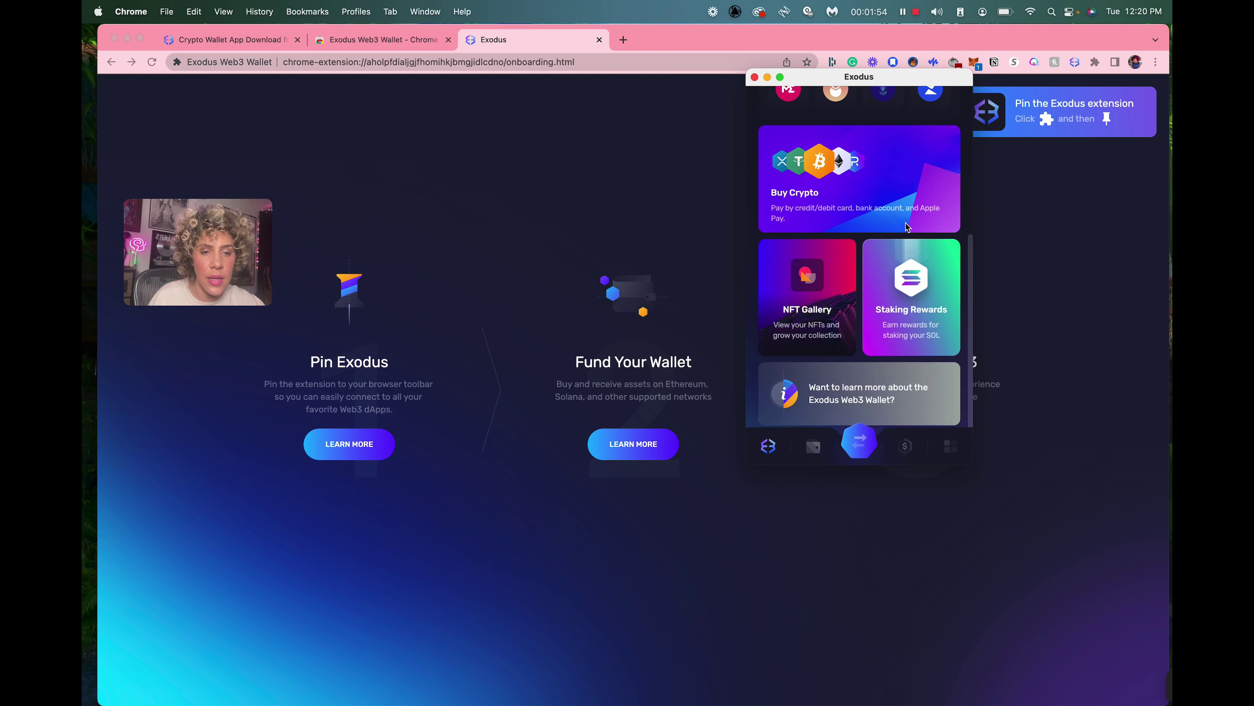
pyautogui.scroll(5, 908, 227)
pyautogui.moveTo(891, 77); pyautogui.dragTo(1008, 85)
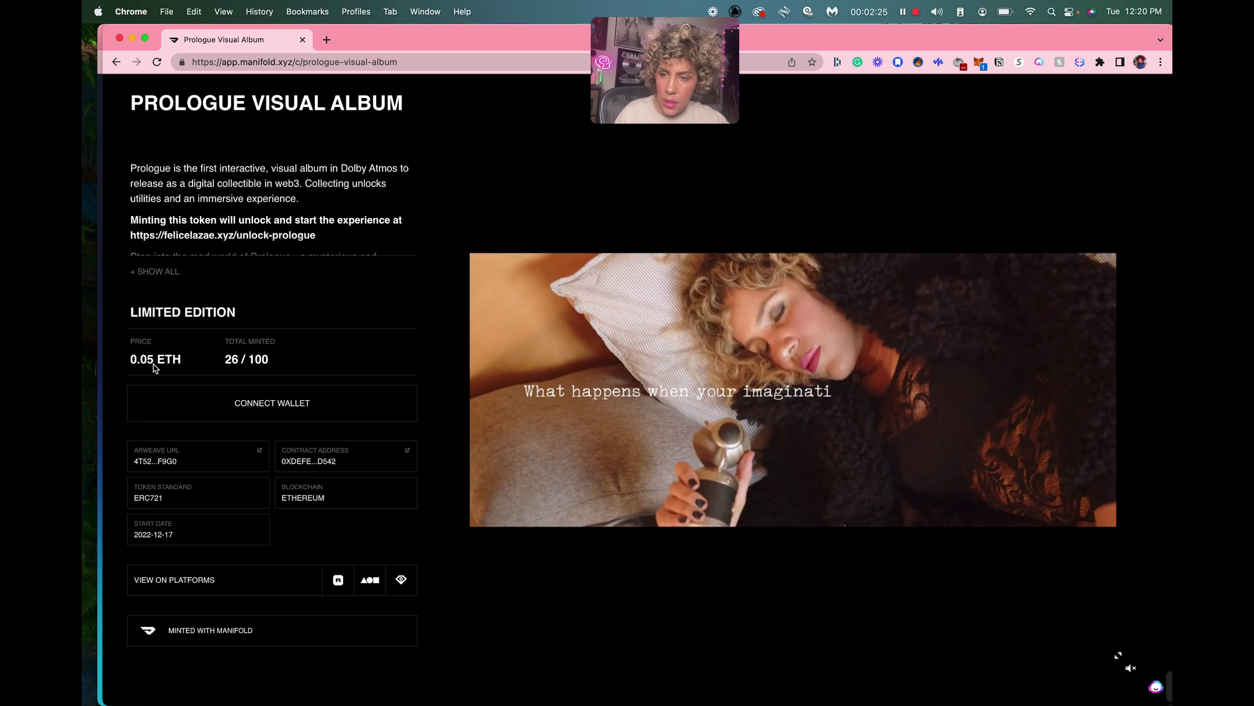
pyautogui.moveTo(480, 286)
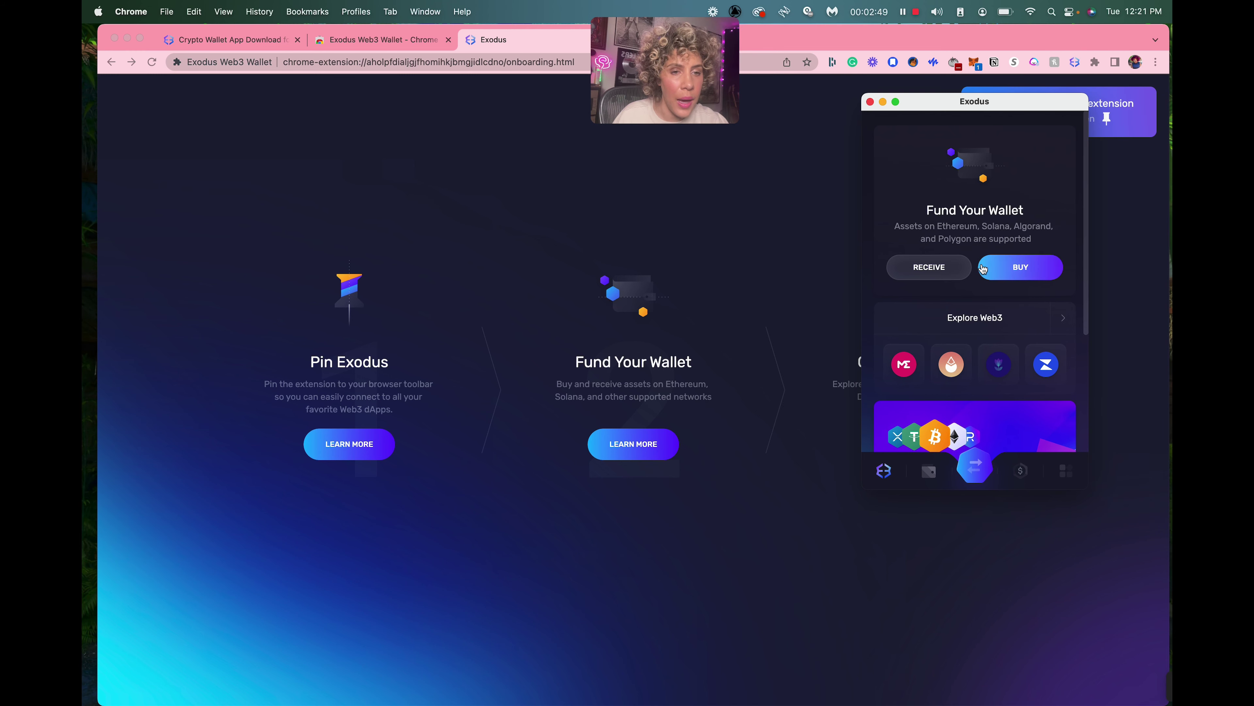
pyautogui.scroll(-5, 1006, 312)
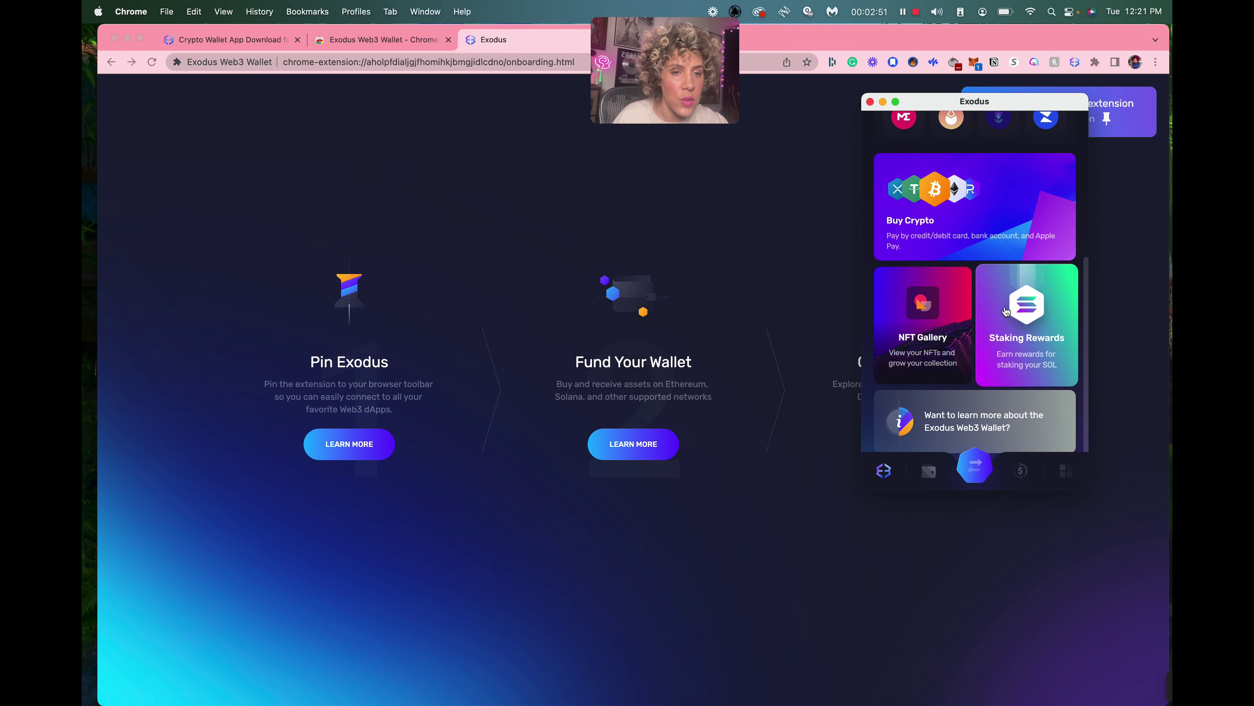
pyautogui.scroll(5, 1006, 312)
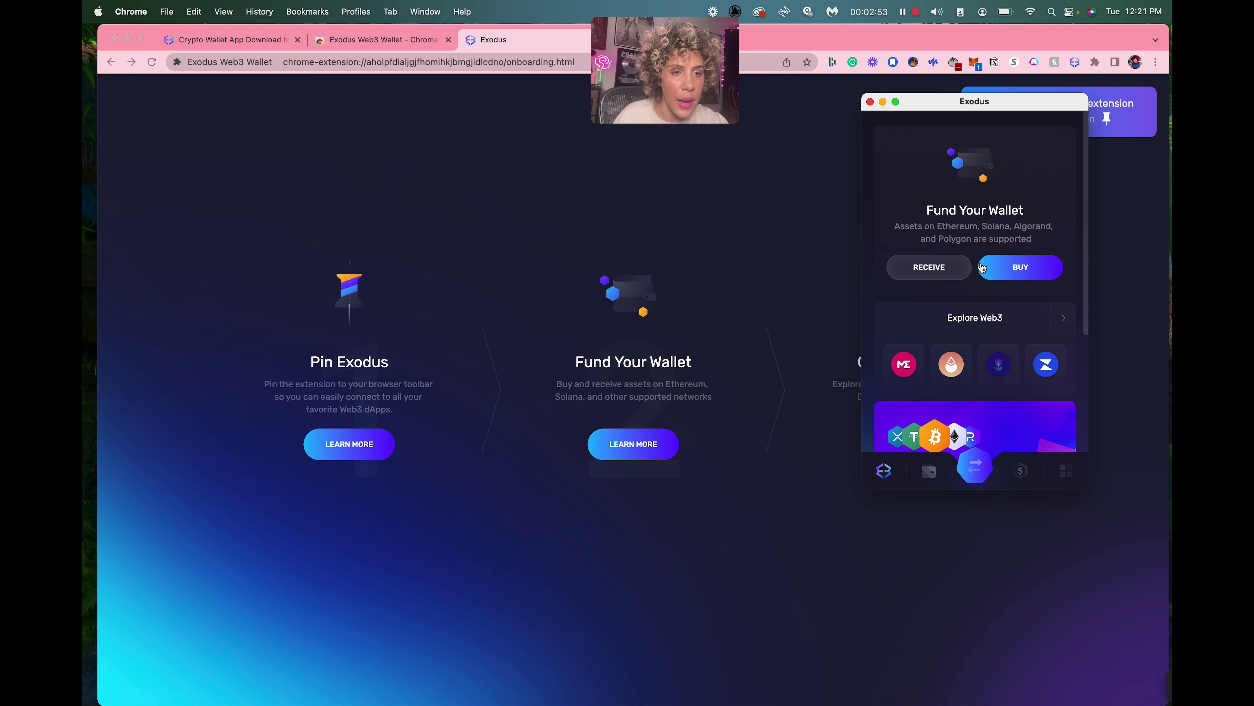
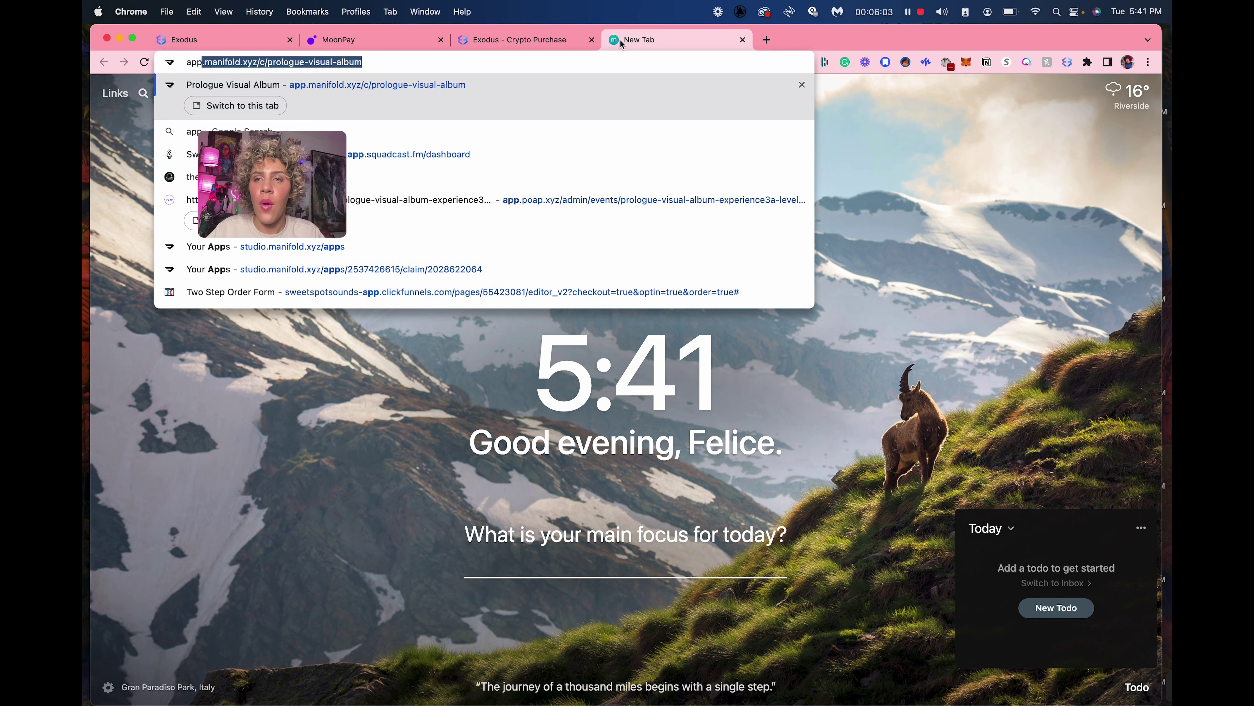
# Open the Prologue Visual Album page at app.manifold.xyz/c/prologue-visual-album and leave the wallet's connection request unaccepted
pyautogui.press('Return')
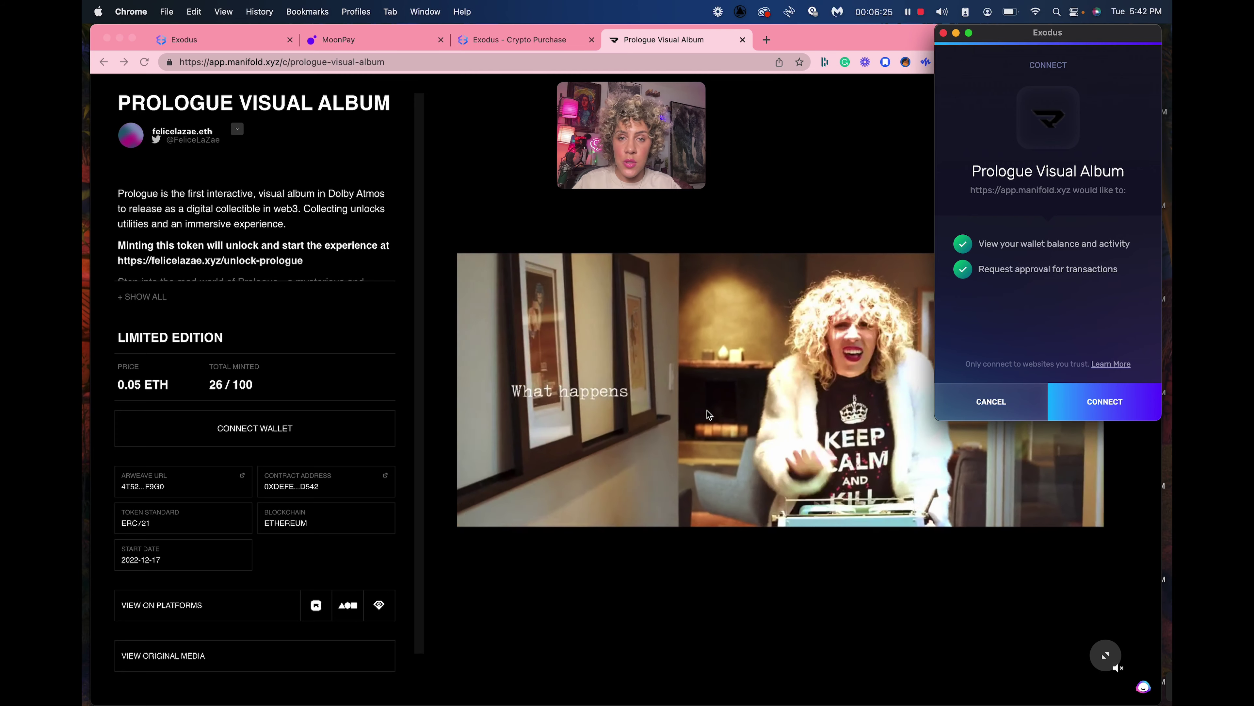
pyautogui.click(395, 76)
pyautogui.click(345, 63)
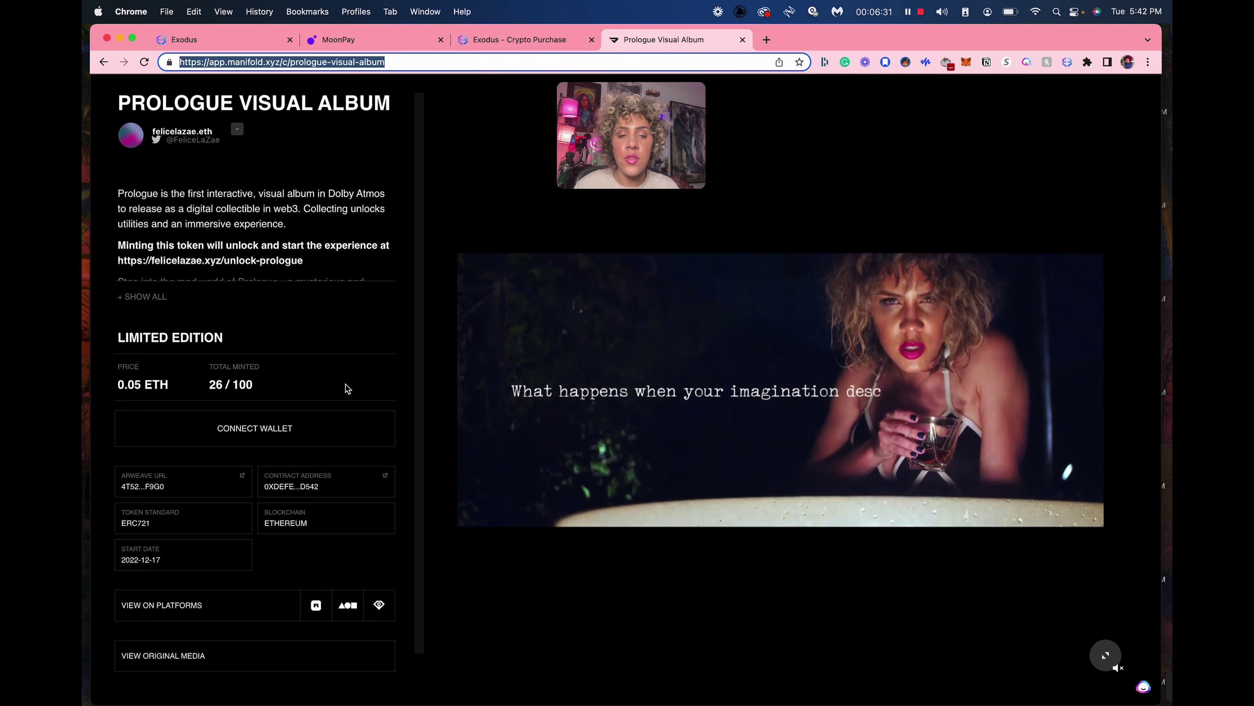
# Check the ETH balance in the Exodus wallet's portfolio and close the wallet
pyautogui.click(1067, 69)
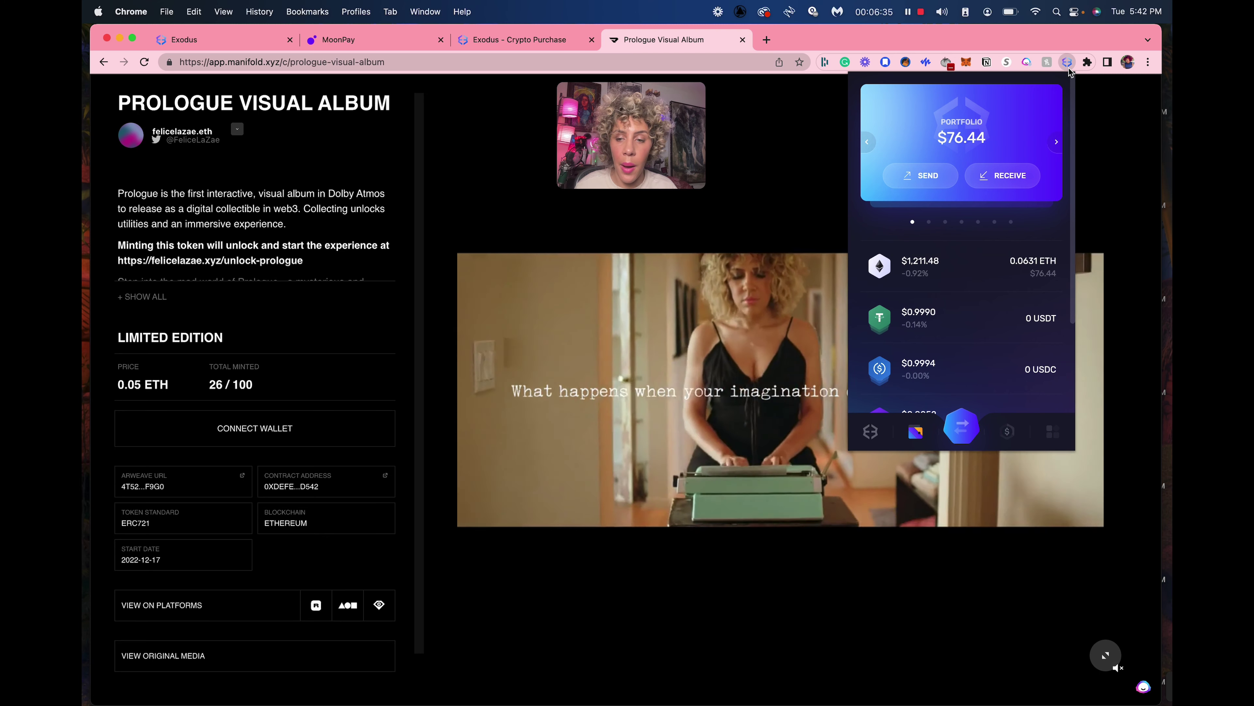
pyautogui.click(245, 444)
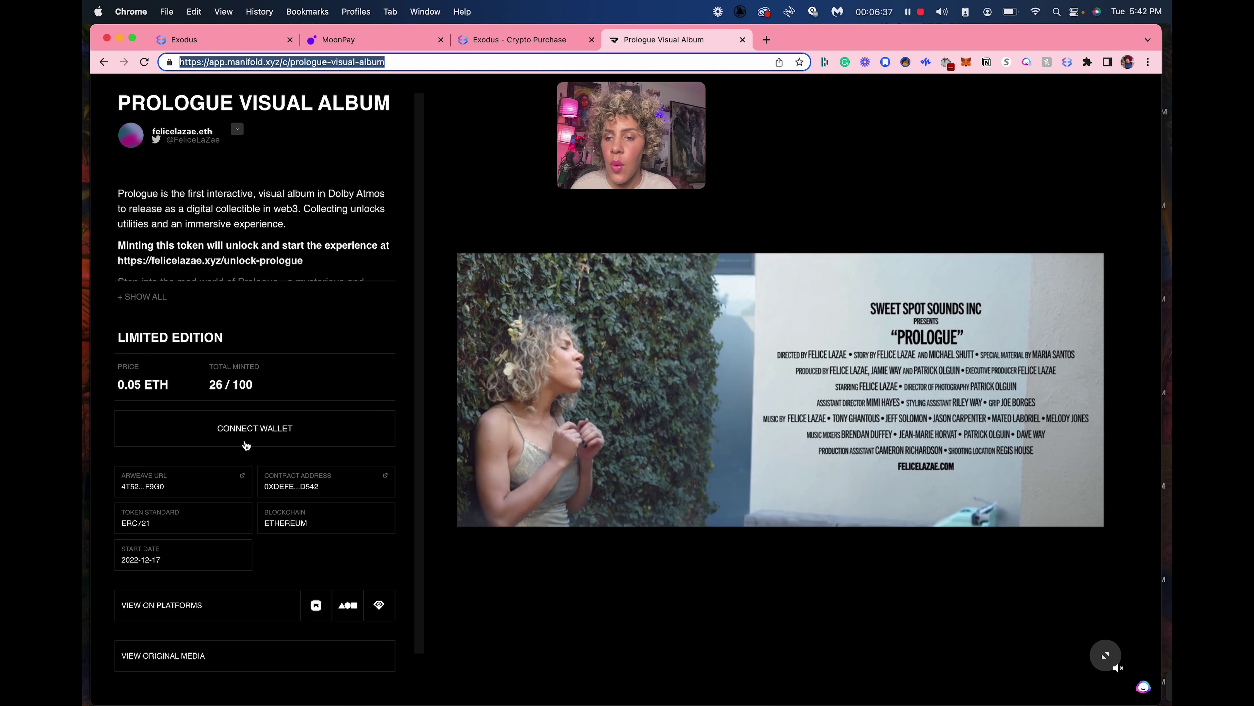
# Expand the Prologue Visual Album's full description, read it through and collapse it again
pyautogui.click(196, 295)
pyautogui.scroll(-5, 183, 291)
pyautogui.scroll(4, 177, 286)
pyautogui.scroll(4, 177, 287)
pyautogui.click(149, 639)
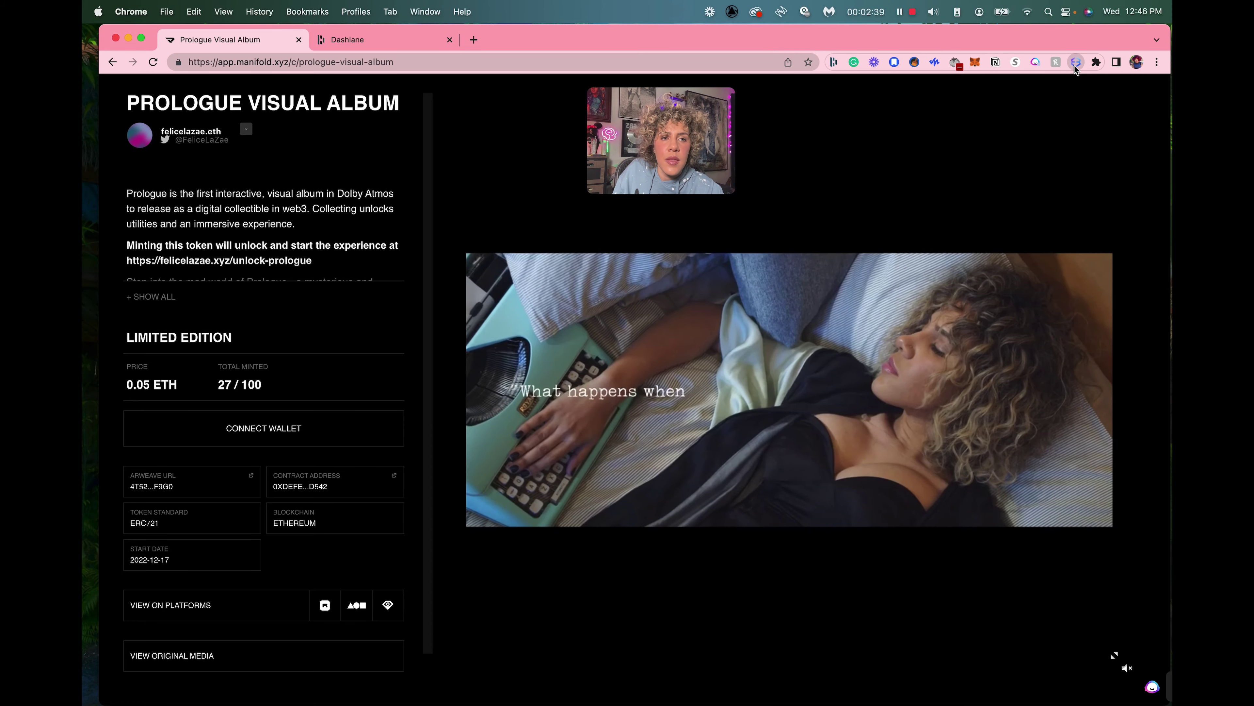
# Review the Prioritize Exodus and Auto Connect options in the Exodus wallet's settings and close the wallet
pyautogui.click(1076, 61)
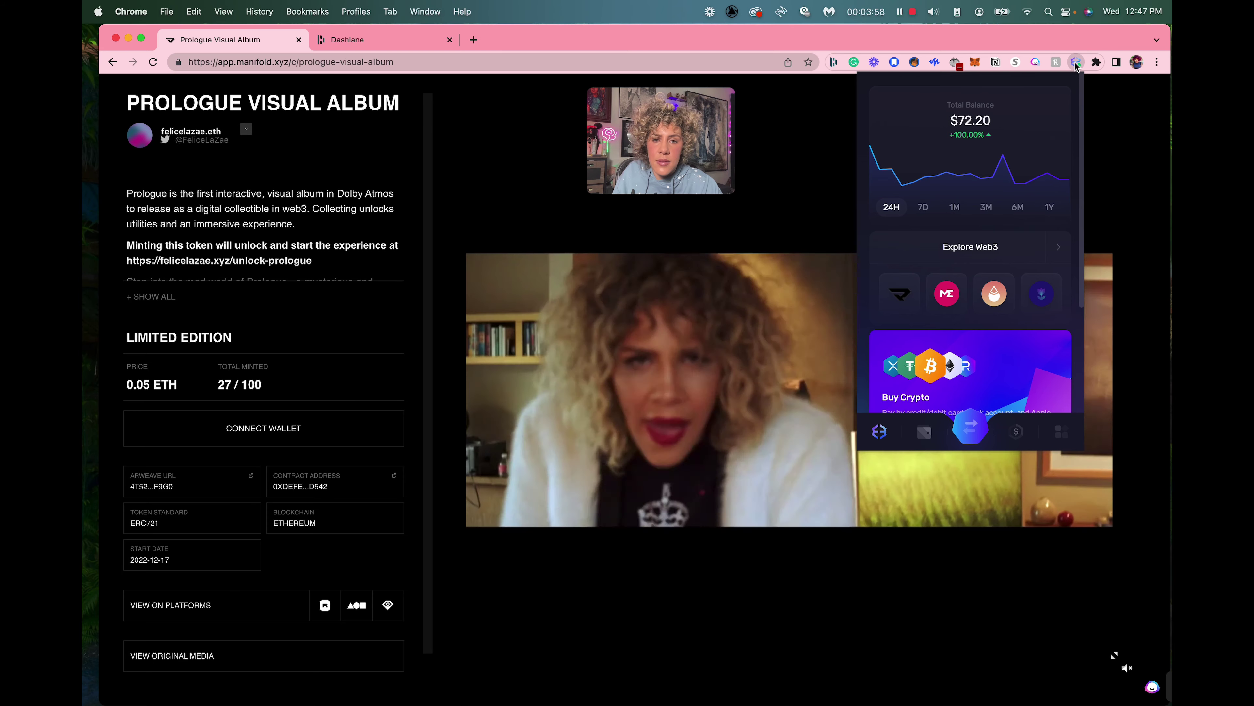
pyautogui.click(1058, 433)
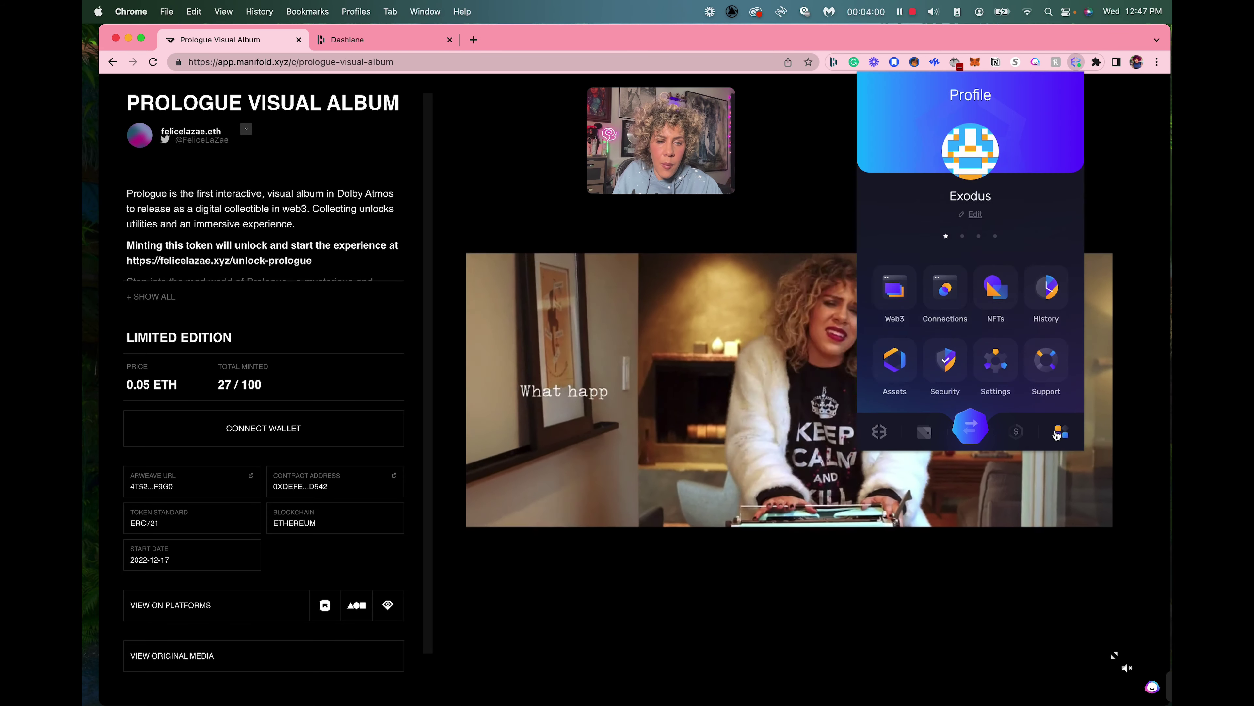
pyautogui.click(993, 373)
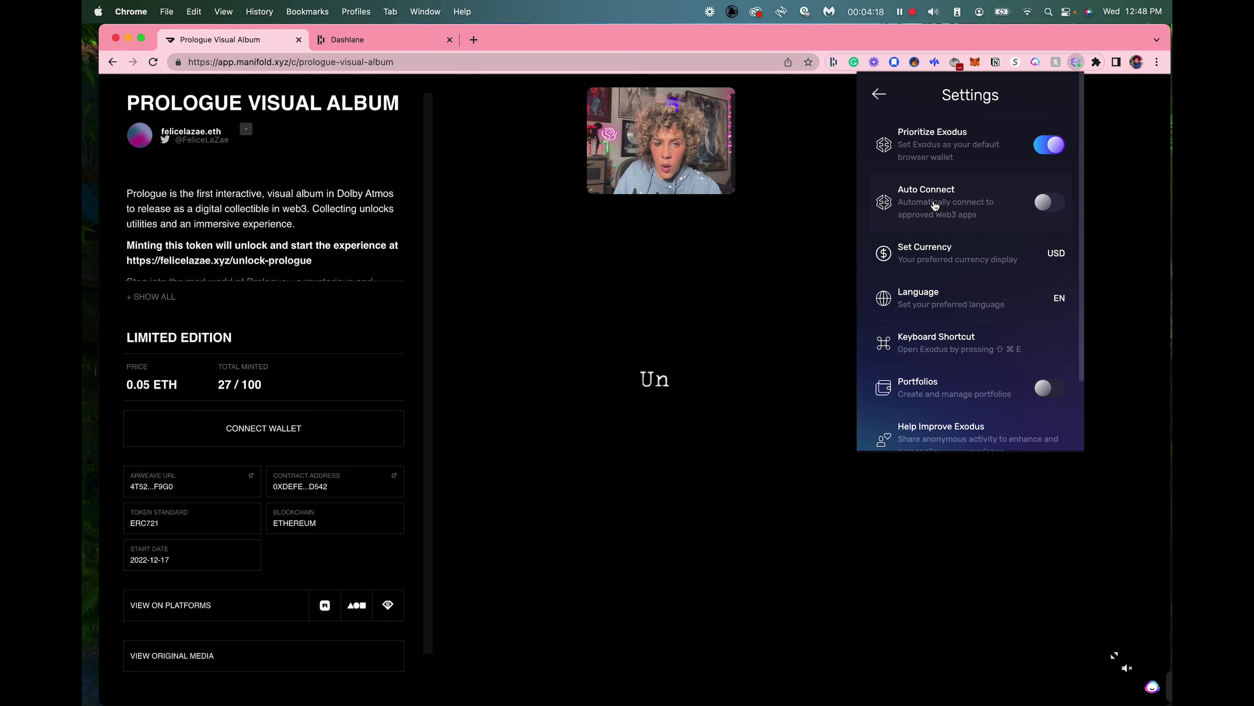
pyautogui.click(880, 94)
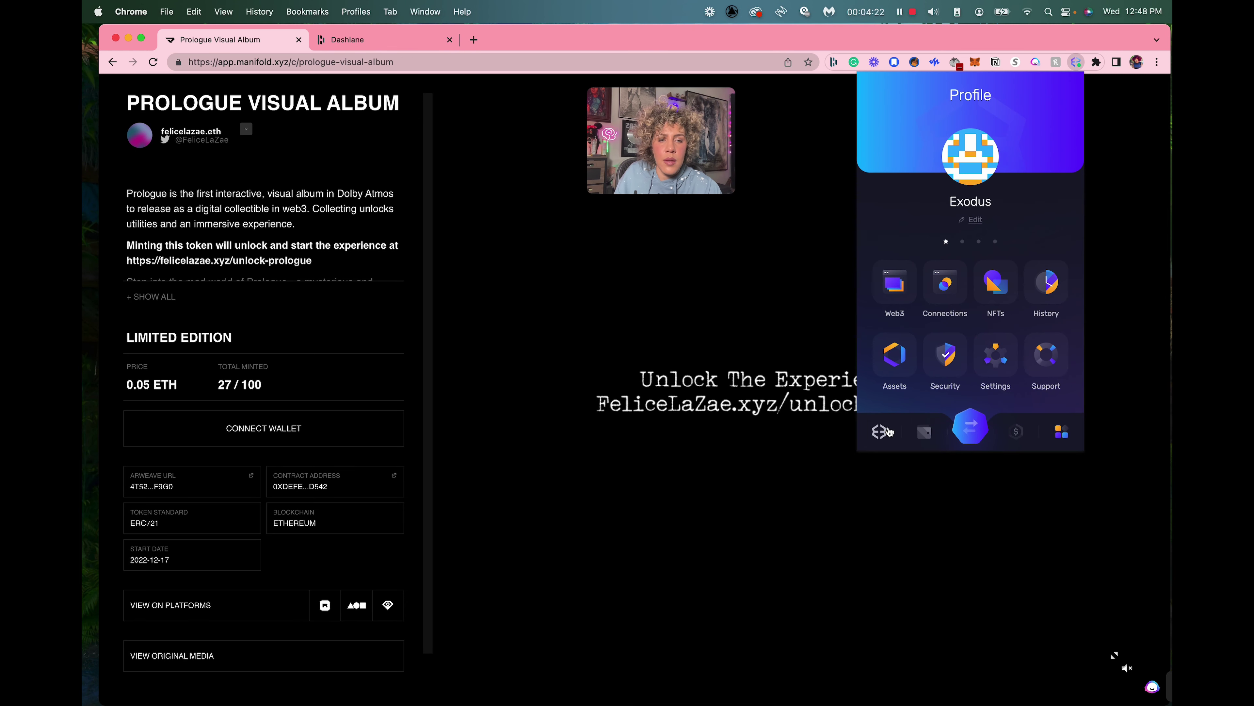
pyautogui.click(966, 397)
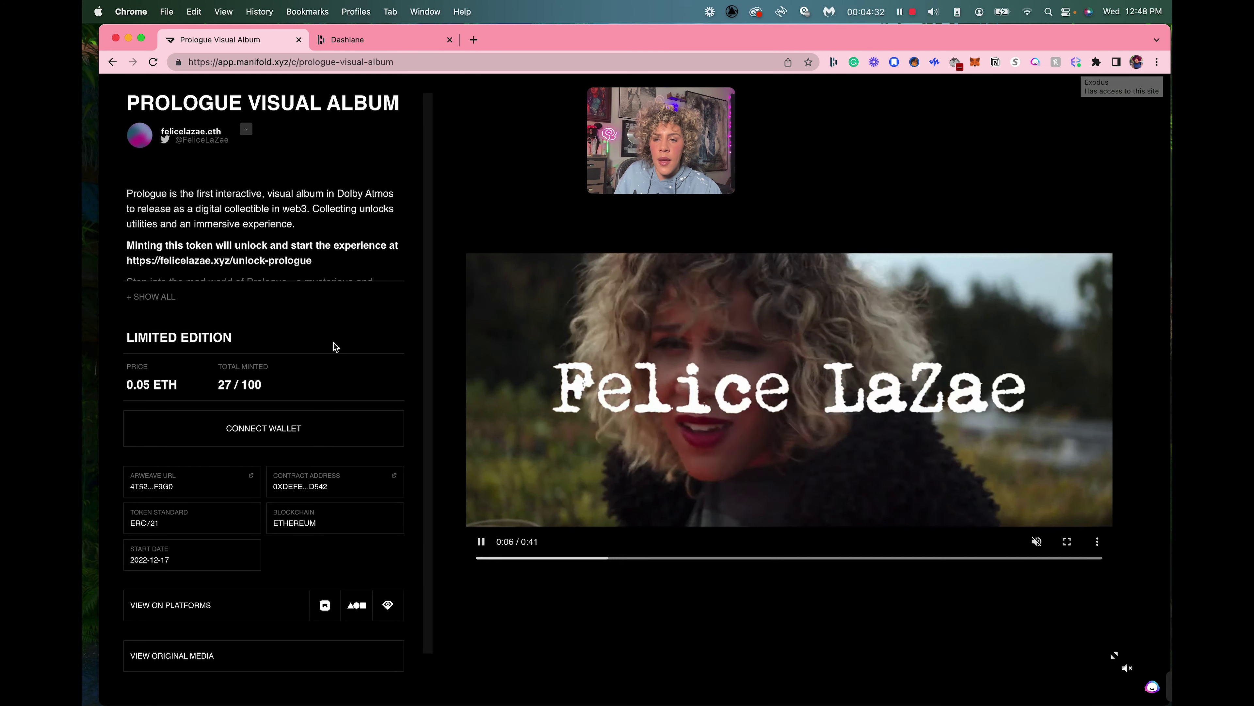
# Connect the Exodus wallet to the Prologue Visual Album page through the MetaMask connection option
pyautogui.click(277, 425)
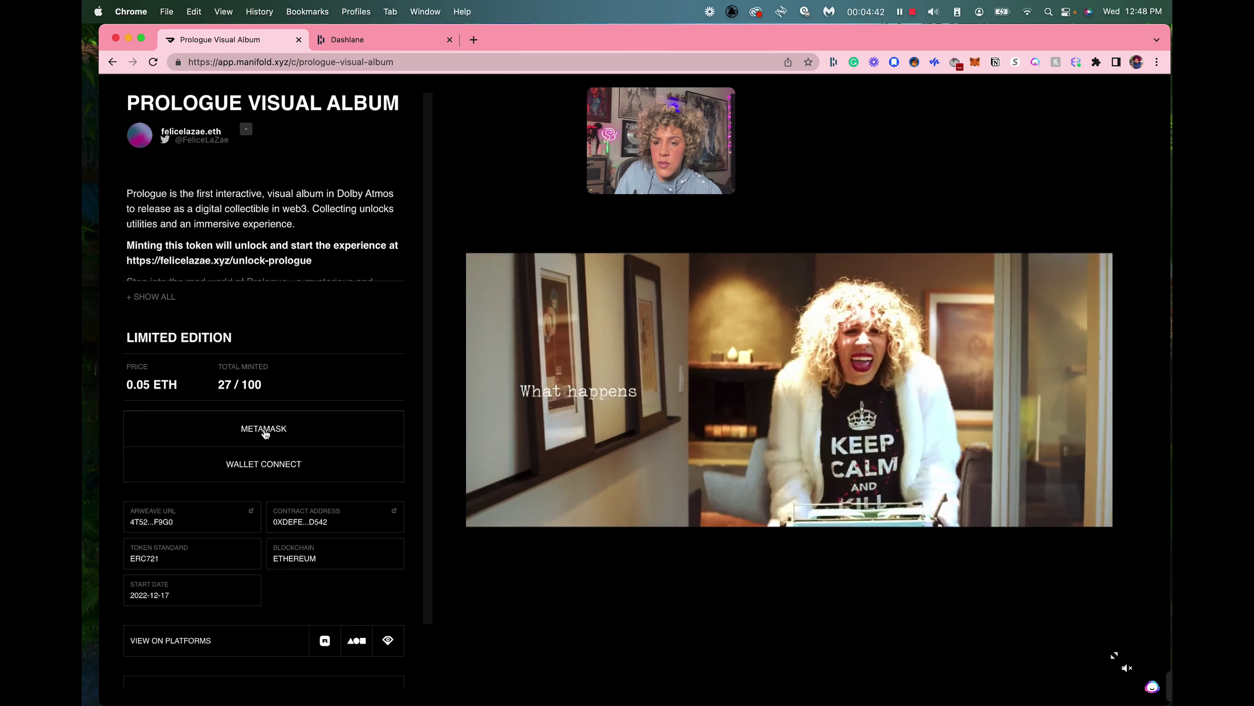
pyautogui.click(265, 430)
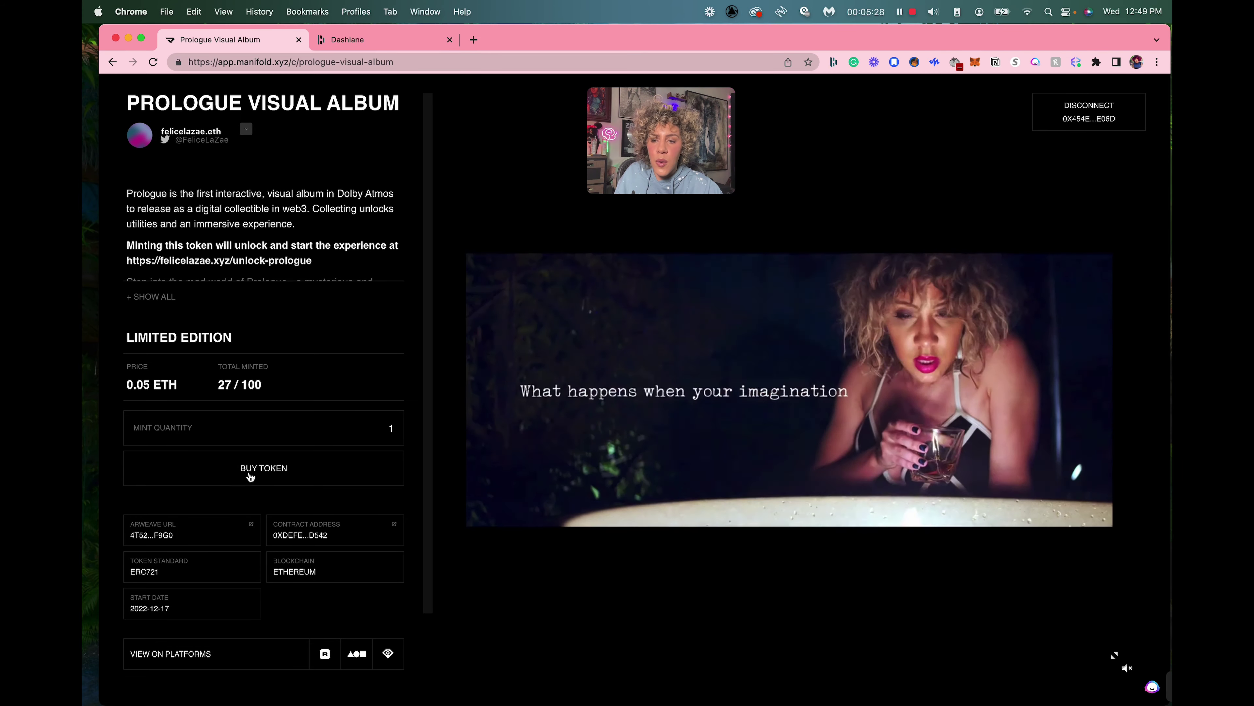
# Buy one Prologue Visual Album token and approve the 0.05 ETH Ethereum transaction in the Exodus wallet
pyautogui.click(250, 476)
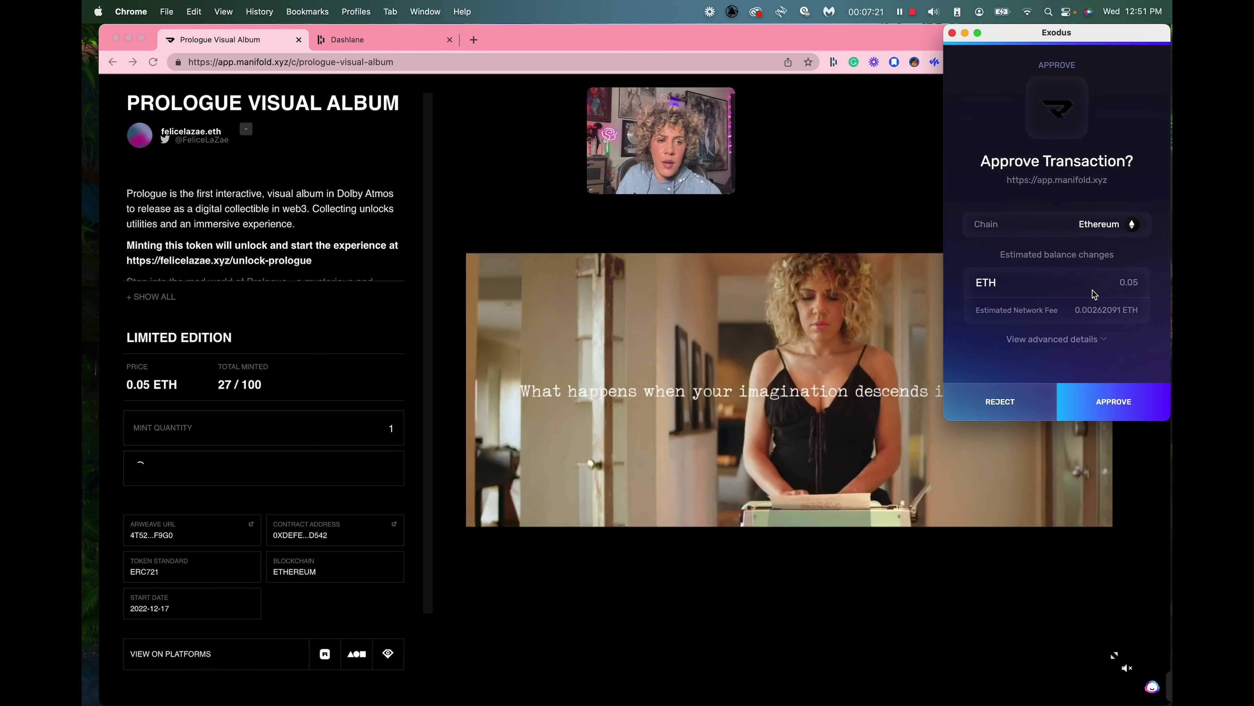
pyautogui.click(1104, 412)
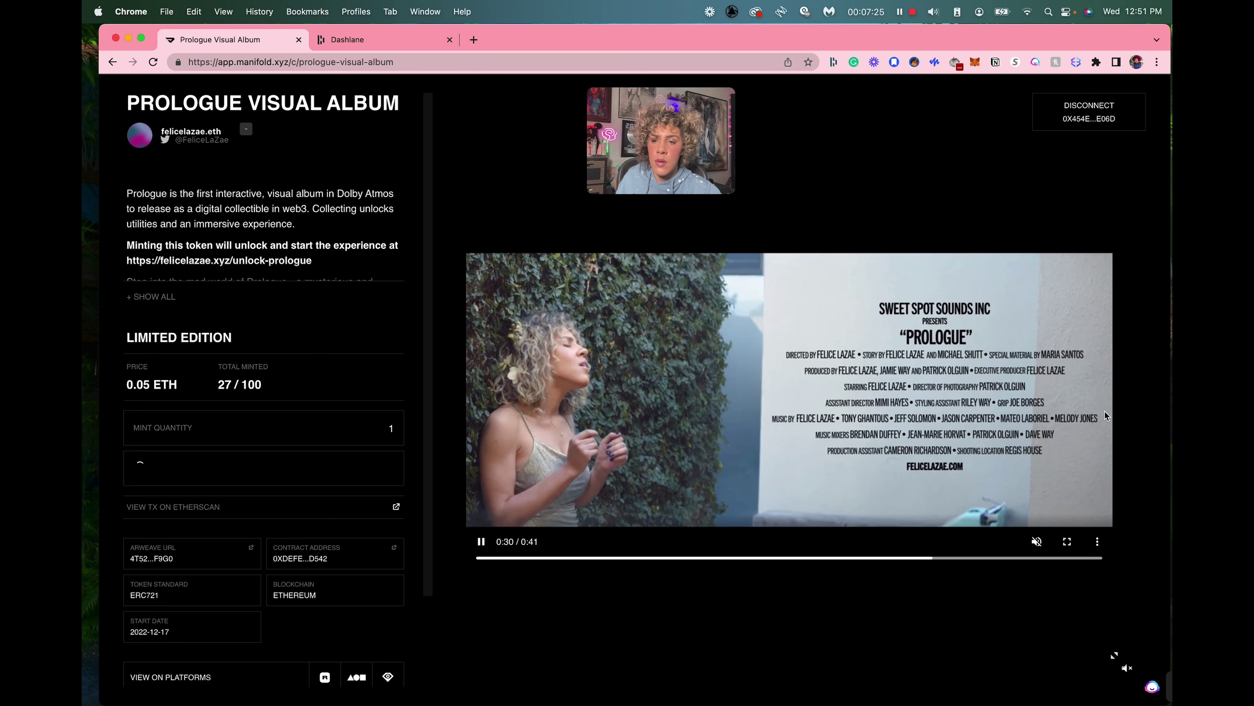